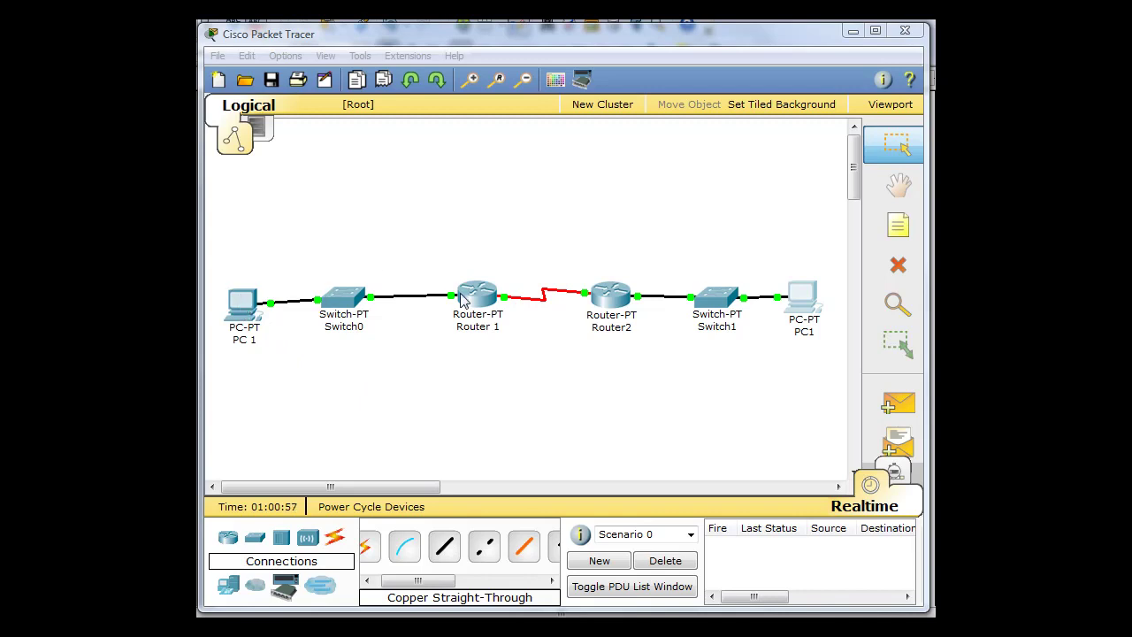
Ping gateway 192.168.1.33 from PC 1's Command Prompt with 0% loss, then close the window.
{"action": "left_click", "coordinate": [244, 304]}
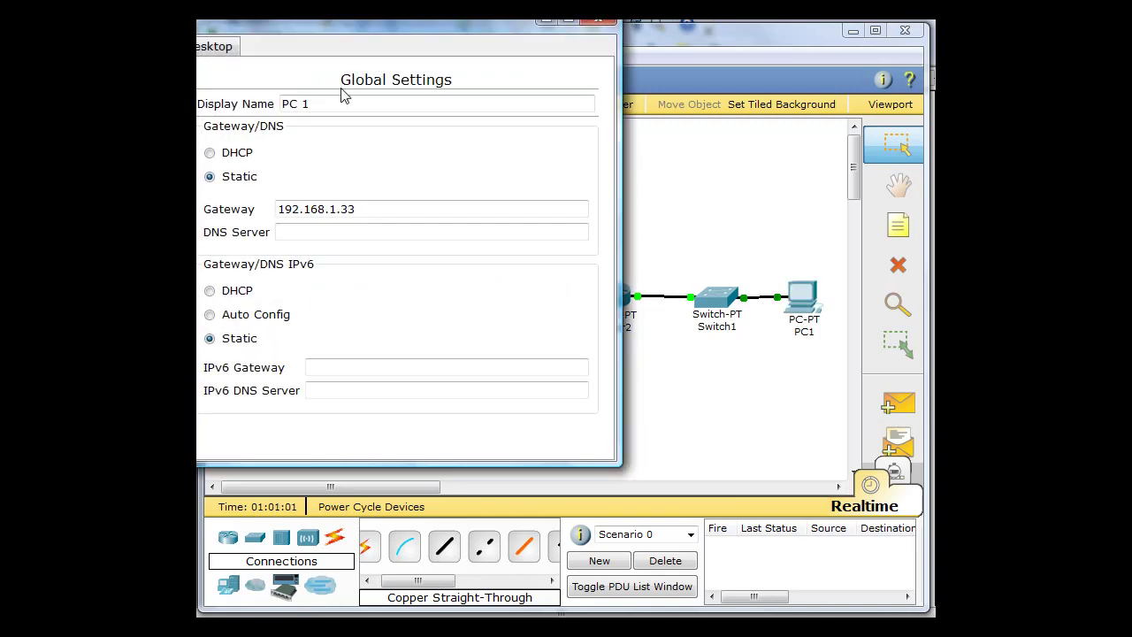
{"action": "left_click_drag", "start_coordinate": [320, 25], "coordinate": [543, 97]}
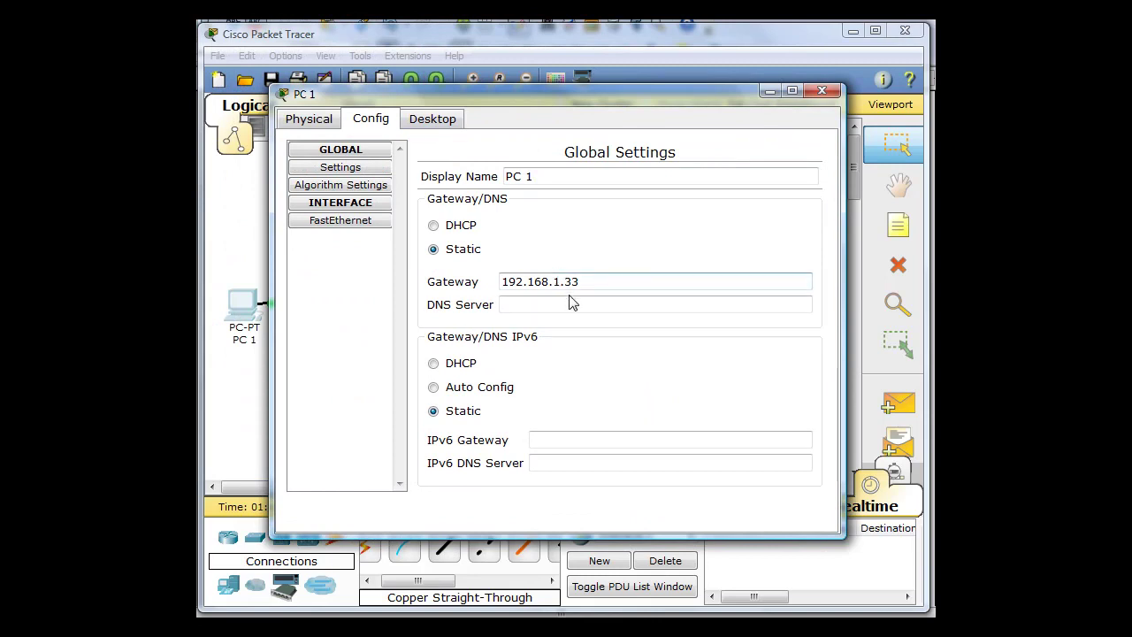
{"action": "left_click", "coordinate": [435, 125]}
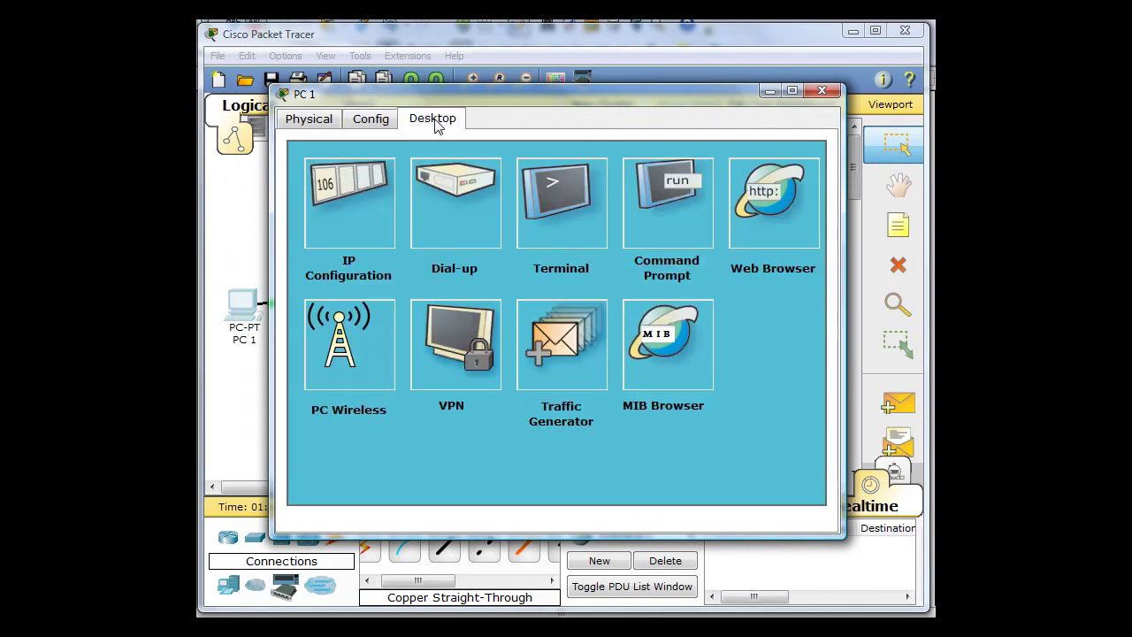
{"action": "left_click", "coordinate": [659, 217]}
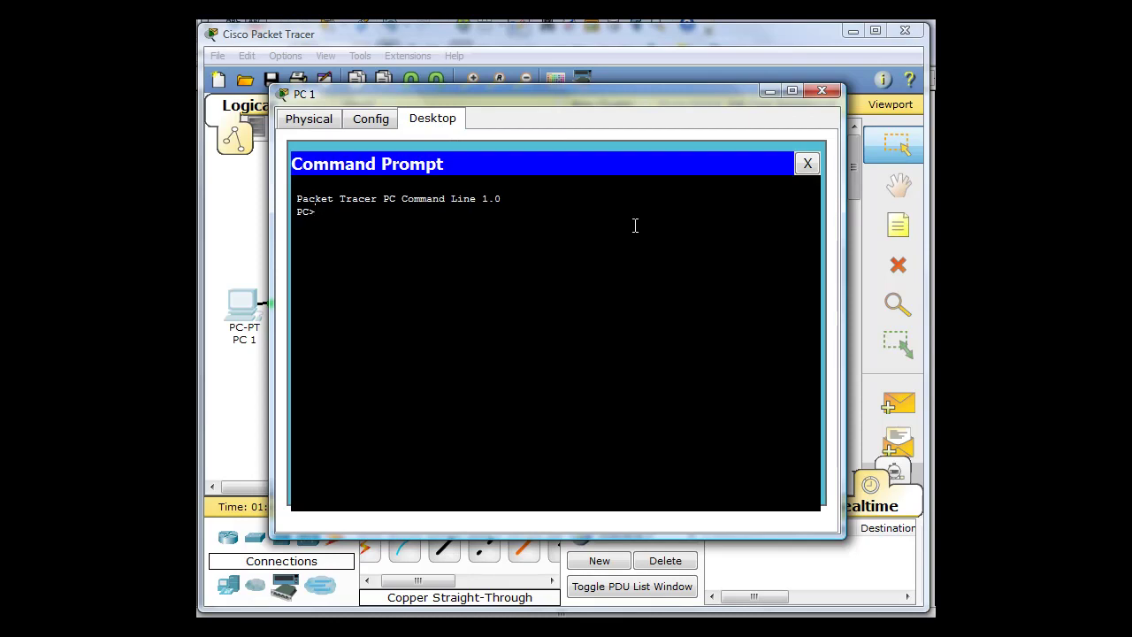
{"action": "right_click", "coordinate": [461, 231]}
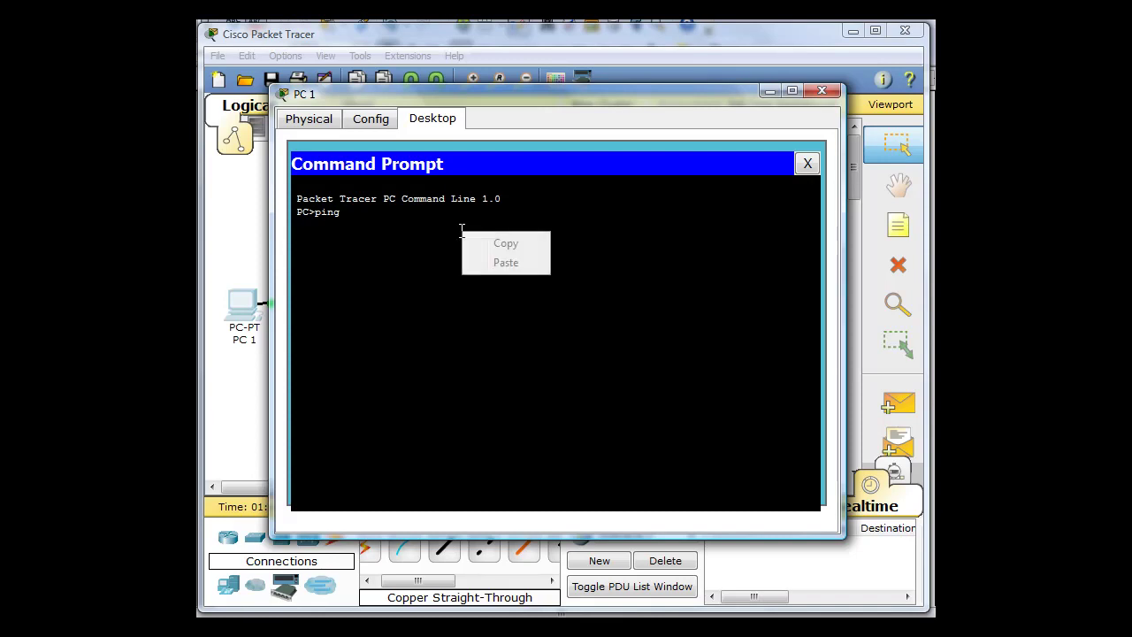
{"action": "left_click", "coordinate": [506, 125]}
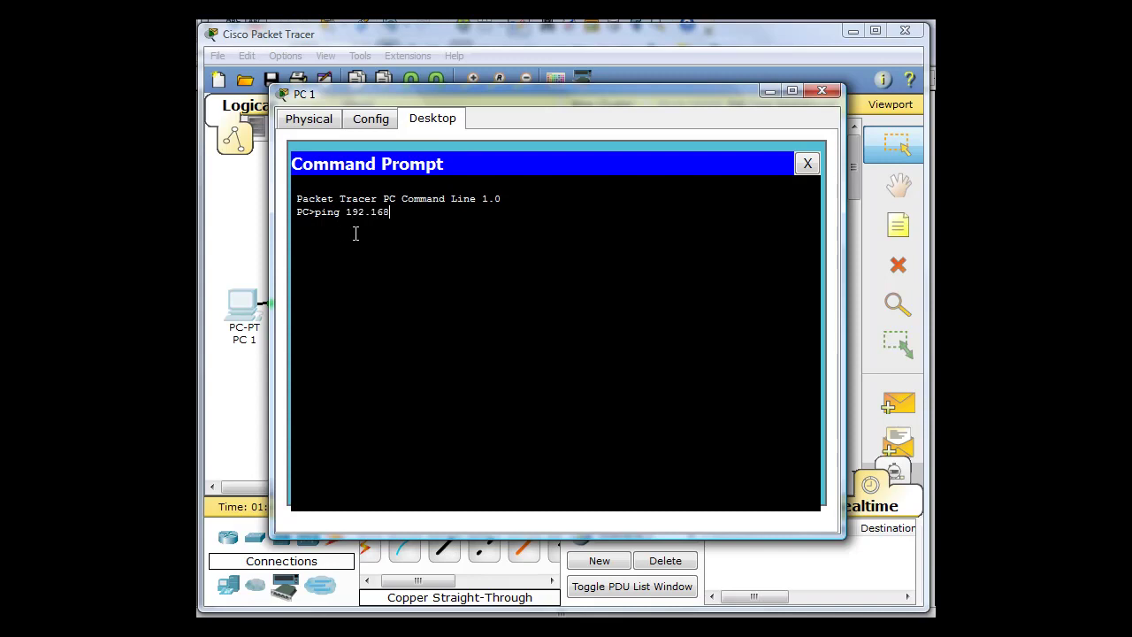
{"action": "type", "text": "192.168.1.33"}
{"action": "key", "text": "Return"}
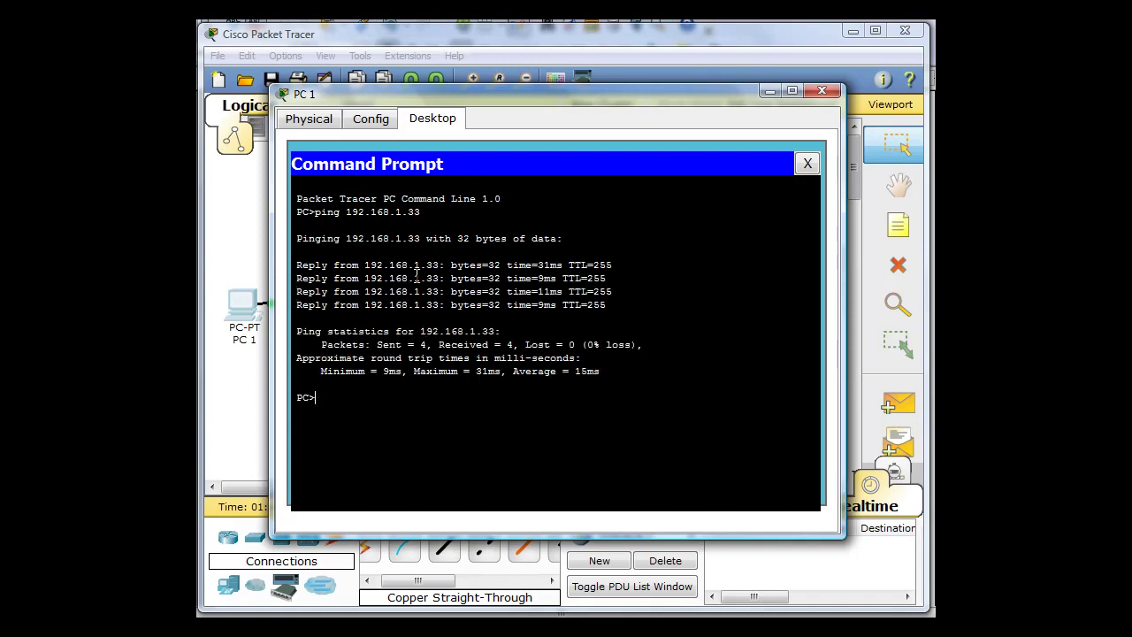
{"action": "key", "text": "alt+F4"}
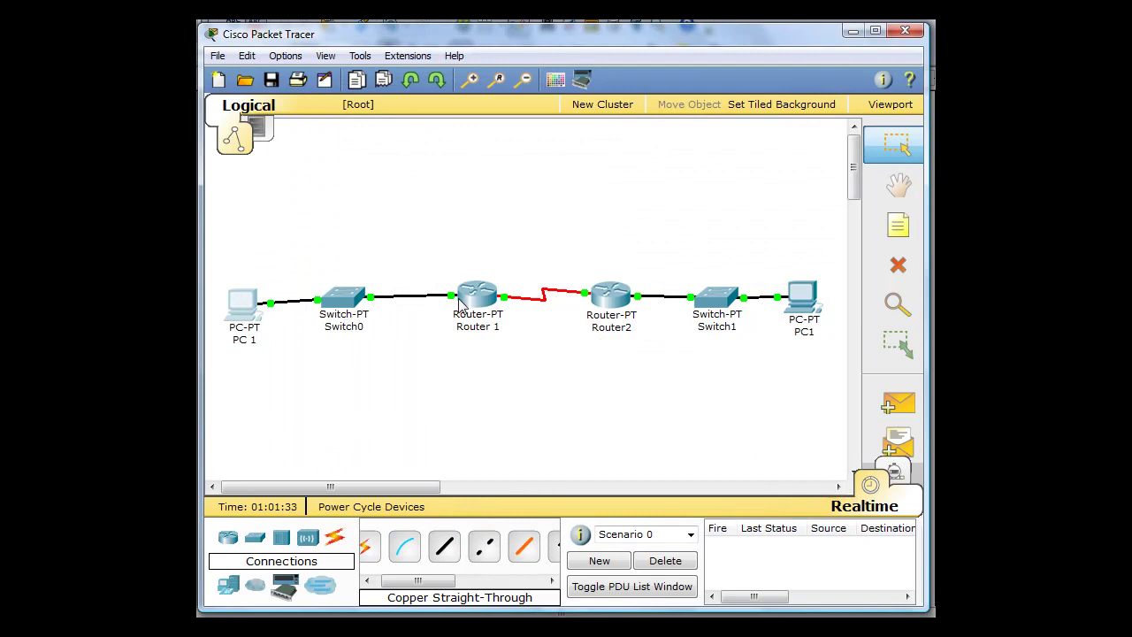
Rerun PC 1's ping with the address changed to 192.168.1.65, getting 4 of 4 replies.
{"action": "mouse_move", "coordinate": [458, 303]}
{"action": "left_click", "coordinate": [743, 612]}
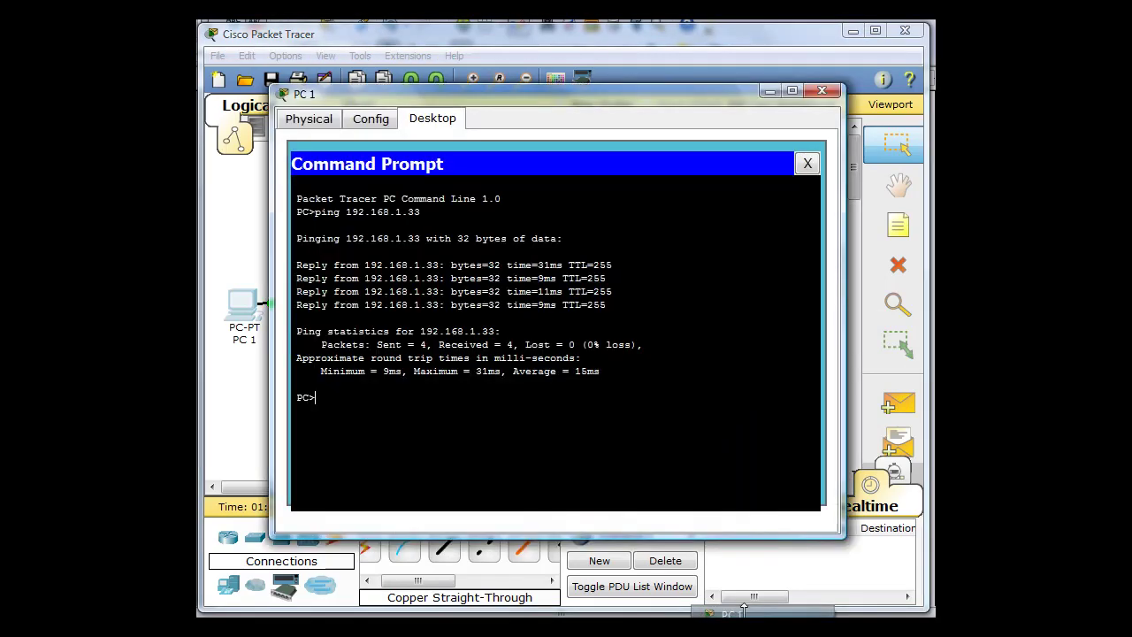
{"action": "key", "text": "Up"}
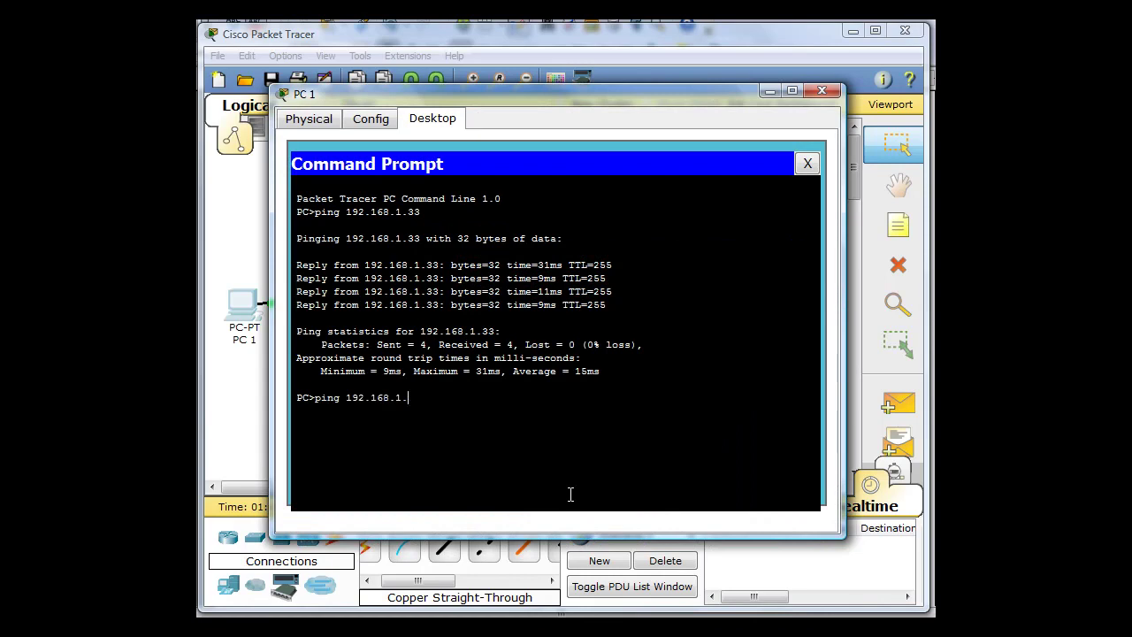
{"action": "type", "text": "65"}
{"action": "key", "text": "Return"}
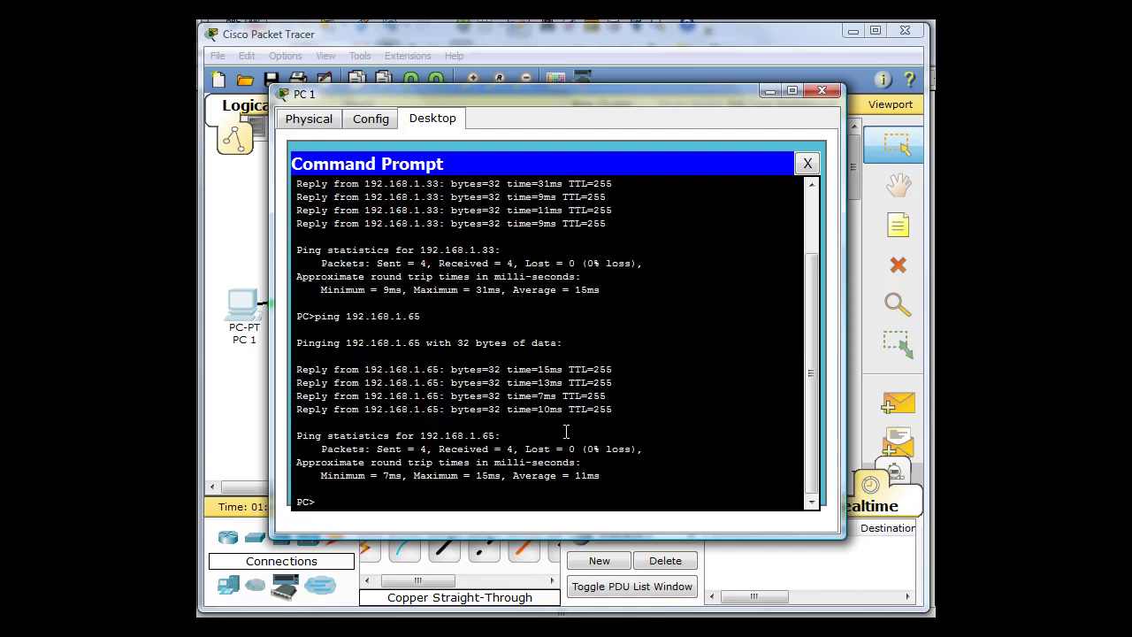
Ping 192.168.1.66 from PC 1's command line and see the requests time out.
{"action": "left_click", "coordinate": [588, 30]}
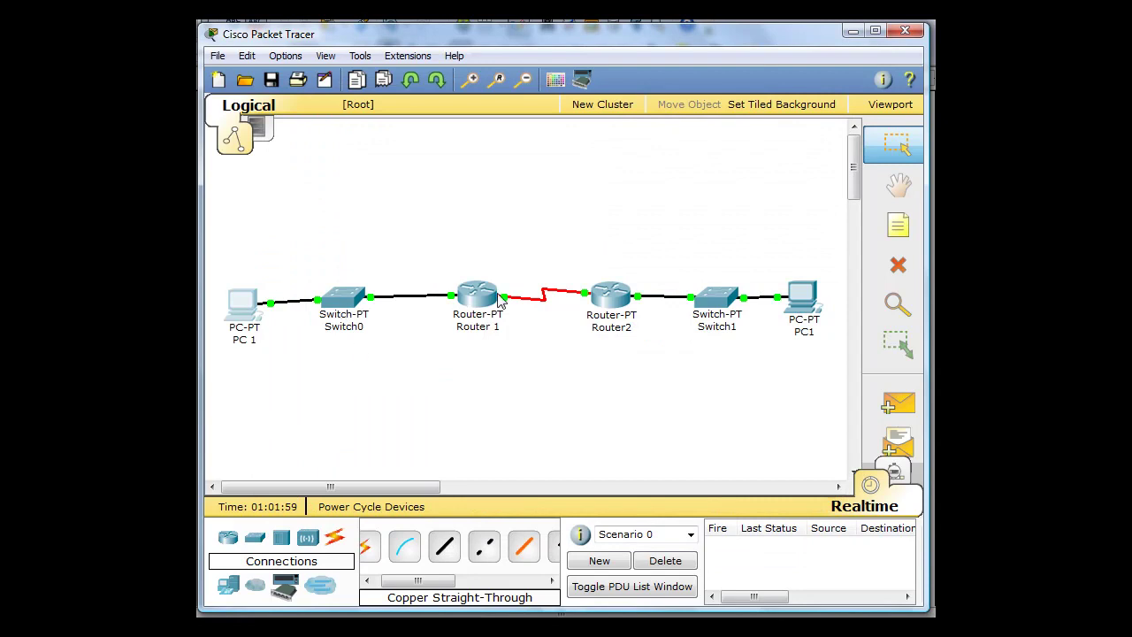
{"action": "mouse_move", "coordinate": [610, 305]}
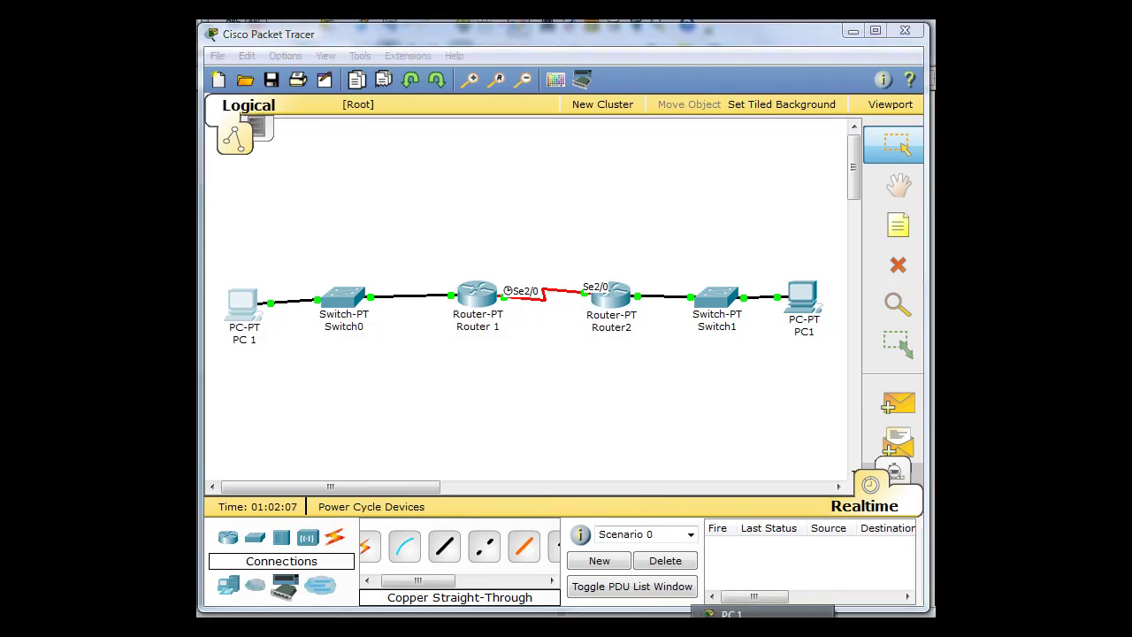
{"action": "left_click", "coordinate": [763, 614]}
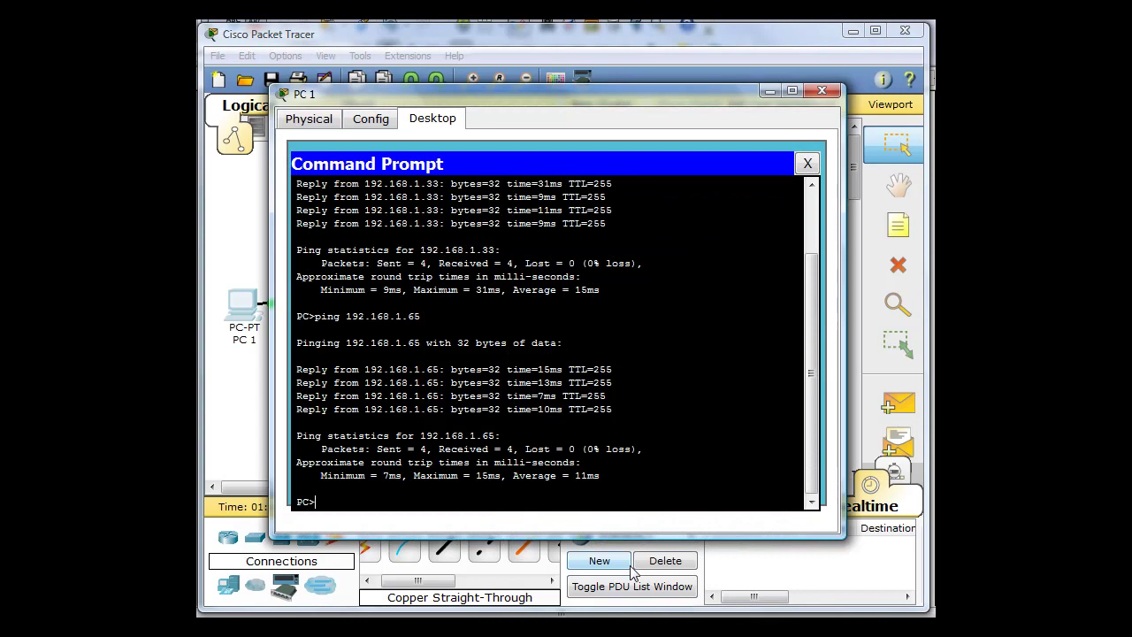
{"action": "key", "text": "Up"}
{"action": "type", "text": "6"}
{"action": "key", "text": "Return"}
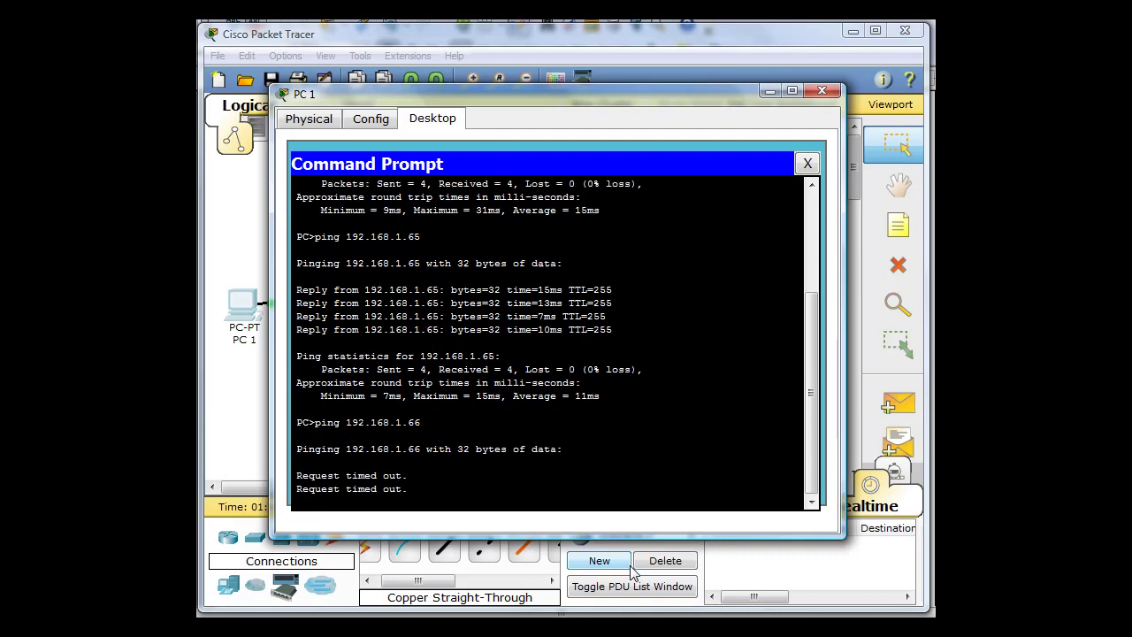
Close PC 1's window and check the PCs' and routers' IP addresses on the topology.
{"action": "left_click", "coordinate": [821, 91]}
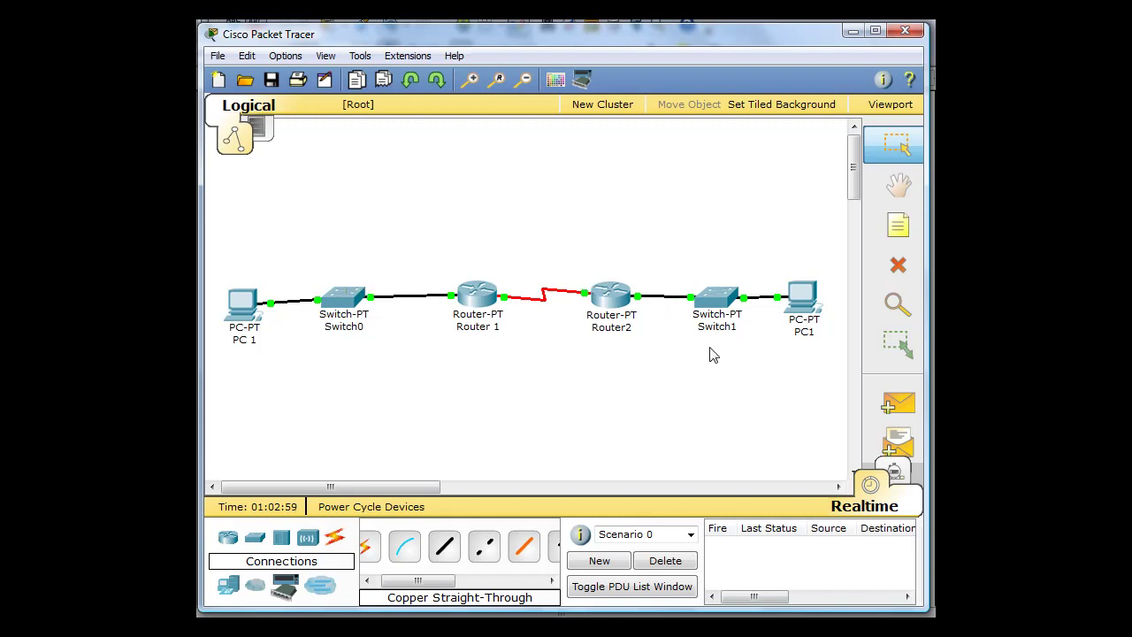
{"action": "mouse_move", "coordinate": [794, 311]}
{"action": "mouse_move", "coordinate": [247, 329]}
{"action": "mouse_move", "coordinate": [612, 298]}
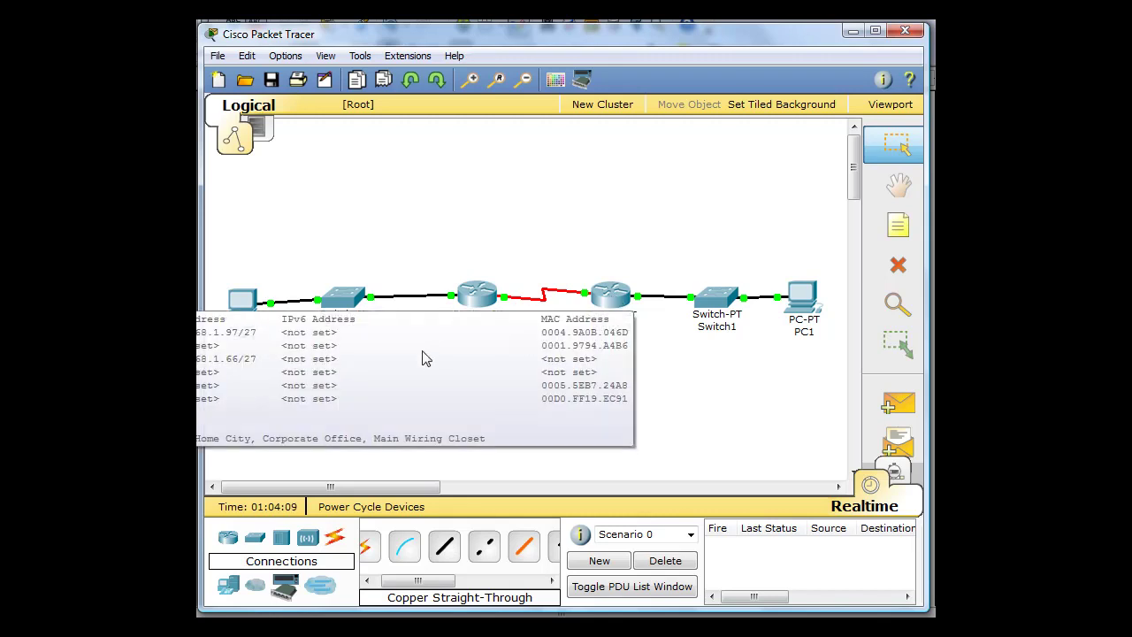
In Router2's static routes, enter destination network 192.168.1.32 with mask 255.255.255.224.
{"action": "left_click", "coordinate": [614, 306]}
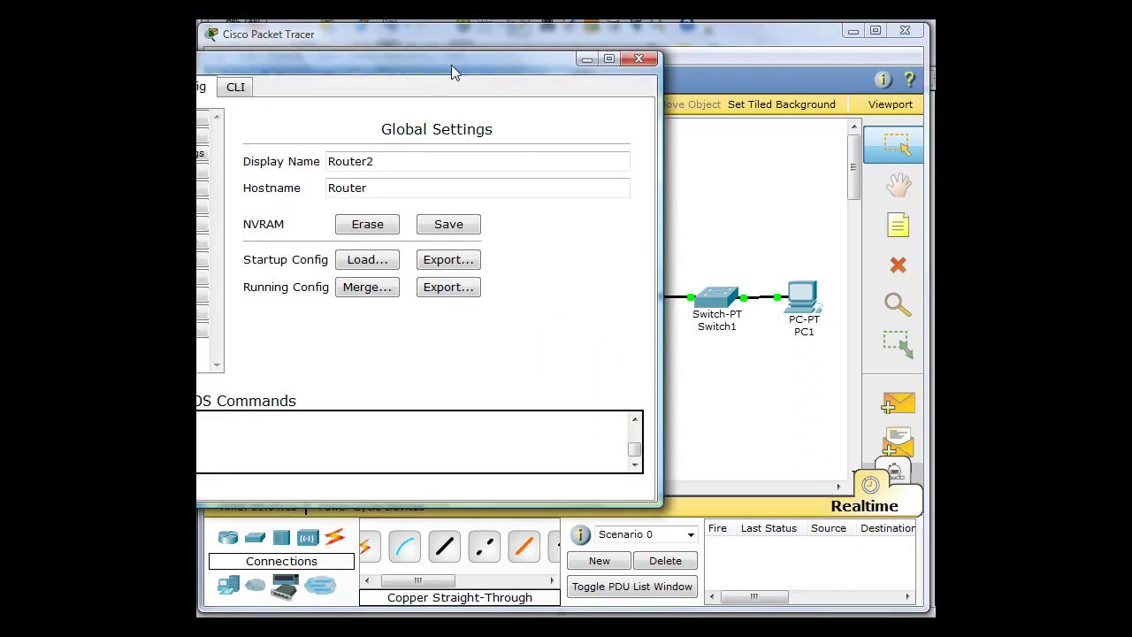
{"action": "left_click_drag", "start_coordinate": [451, 64], "coordinate": [564, 81]}
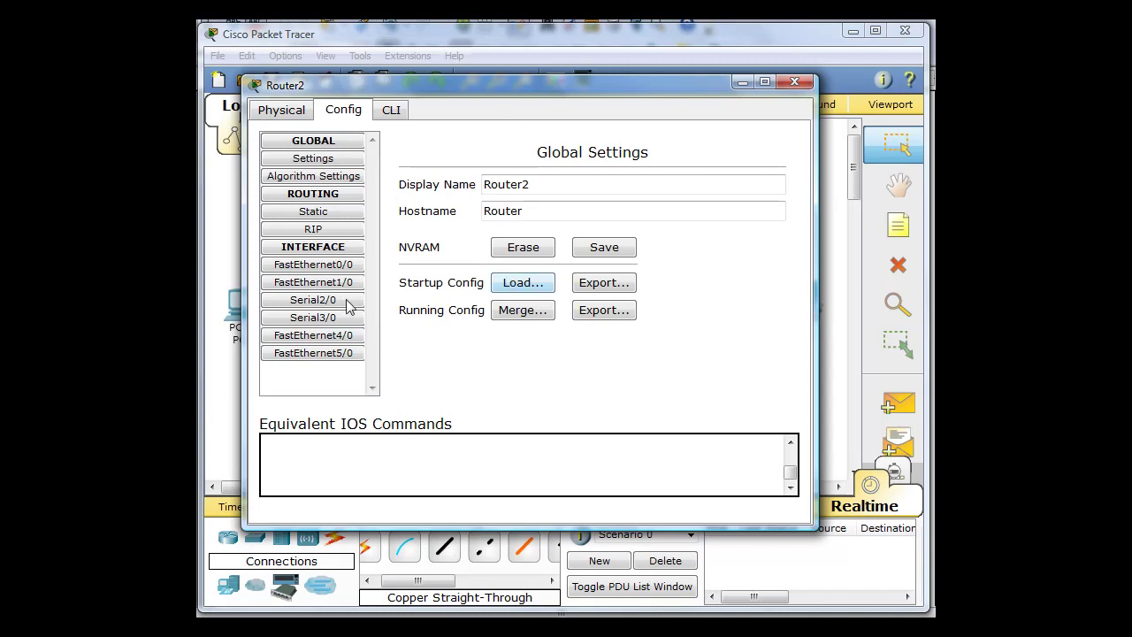
{"action": "left_click", "coordinate": [311, 199]}
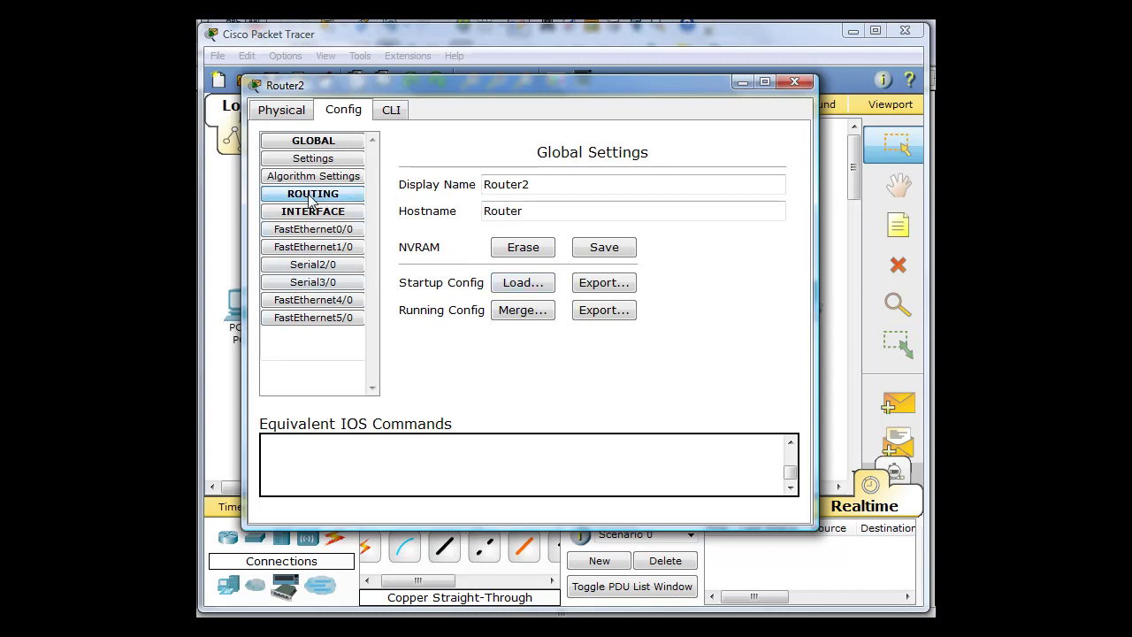
{"action": "left_click", "coordinate": [312, 199]}
{"action": "left_click", "coordinate": [314, 218]}
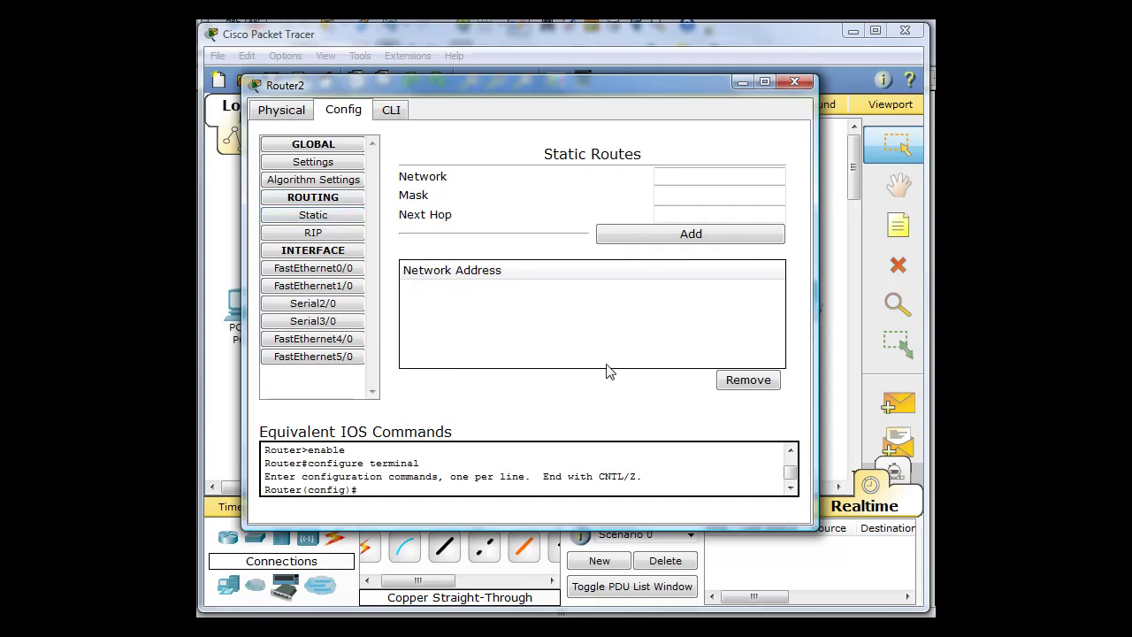
{"action": "left_click", "coordinate": [658, 177]}
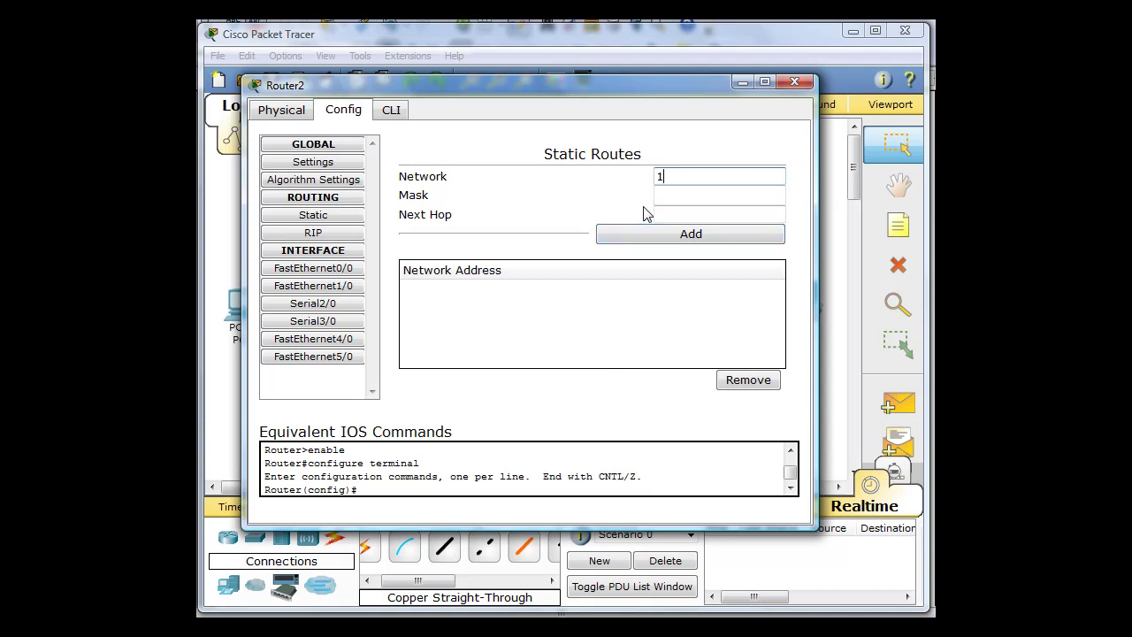
{"action": "type", "text": "192.168.1.32"}
{"action": "left_click", "coordinate": [698, 192]}
{"action": "type", "text": "255.255.255."}
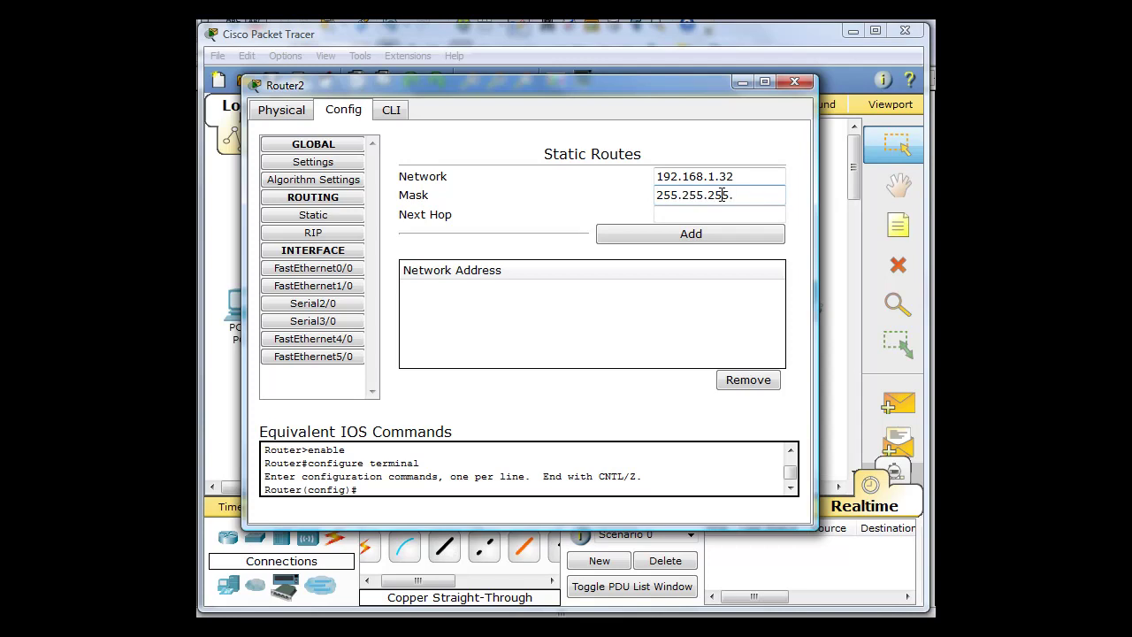
{"action": "type", "text": "224"}
Set next hop 192.168.1.65 and add the static route to Router2.
{"action": "left_click", "coordinate": [670, 212]}
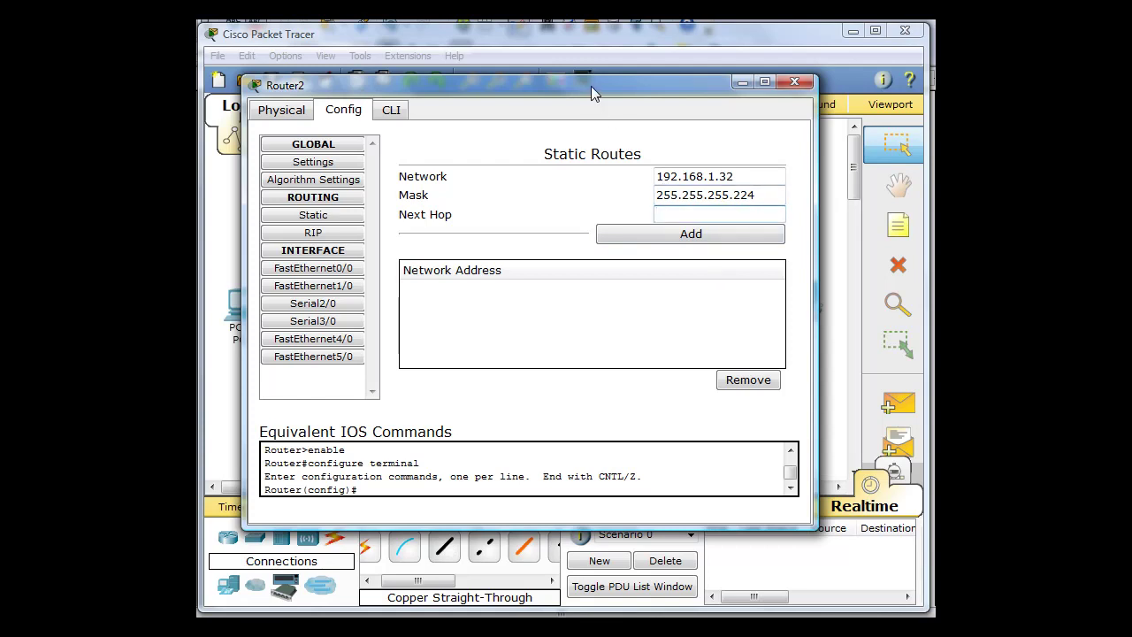
{"action": "left_click_drag", "start_coordinate": [591, 86], "coordinate": [579, 366]}
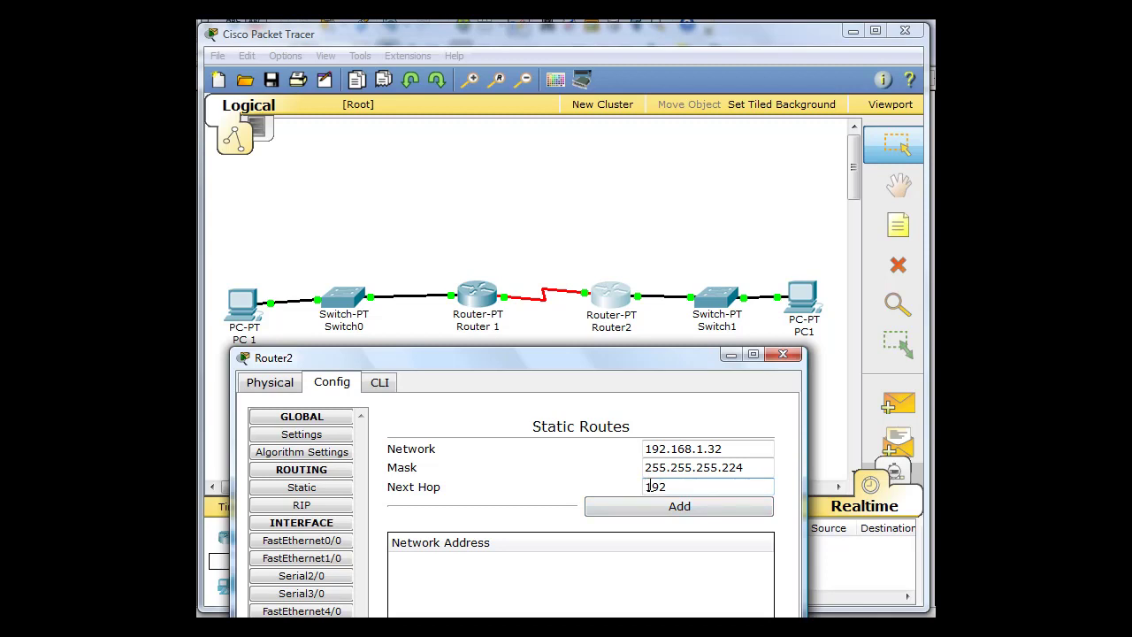
{"action": "type", "text": "68.1.65"}
{"action": "double_click", "coordinate": [714, 449]}
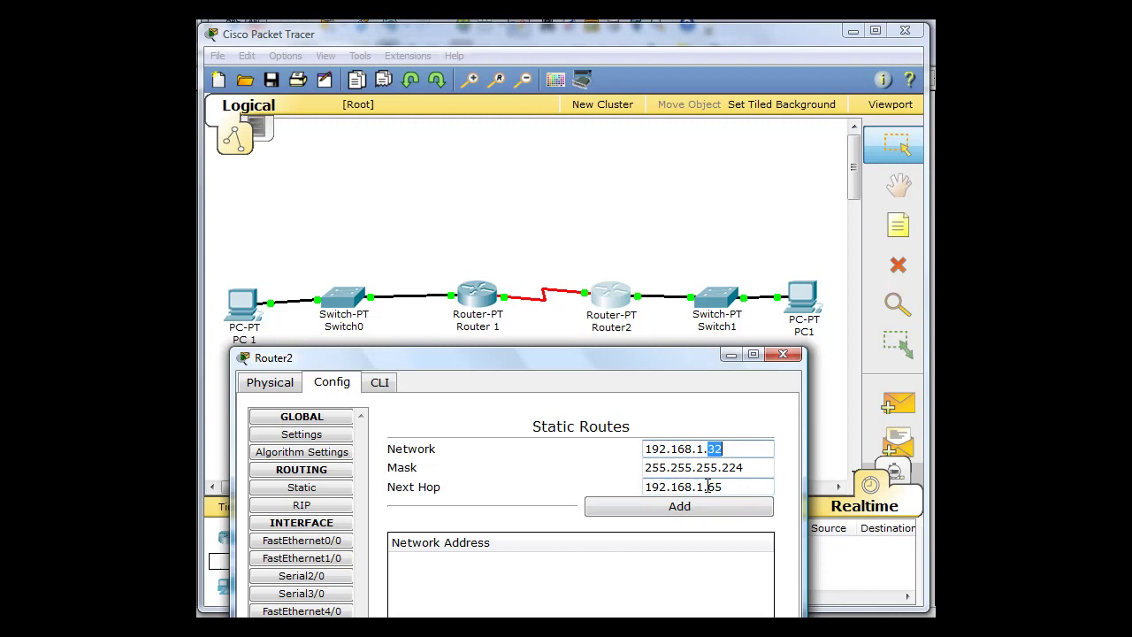
{"action": "left_click_drag", "start_coordinate": [708, 486], "coordinate": [729, 487]}
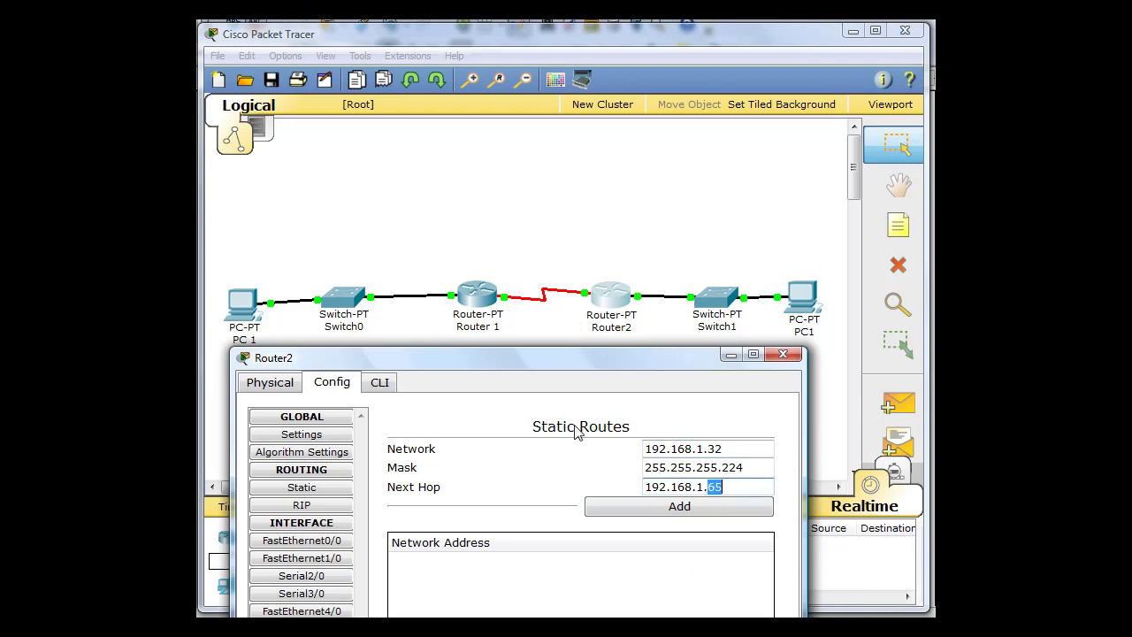
{"action": "left_click", "coordinate": [679, 511]}
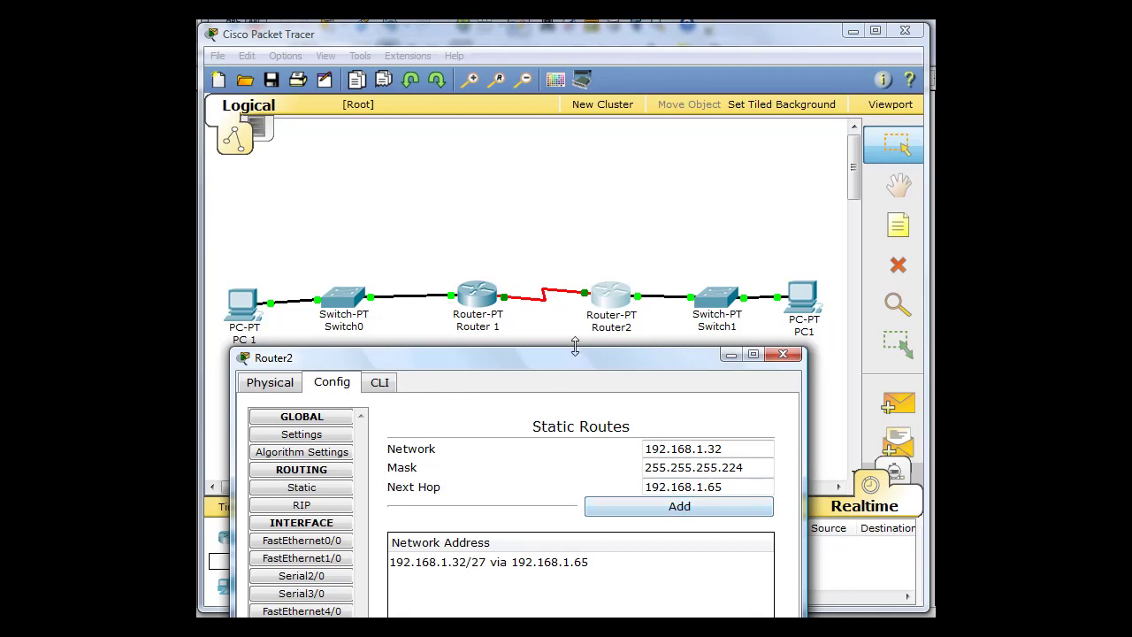
{"action": "left_click_drag", "start_coordinate": [579, 358], "coordinate": [568, 148]}
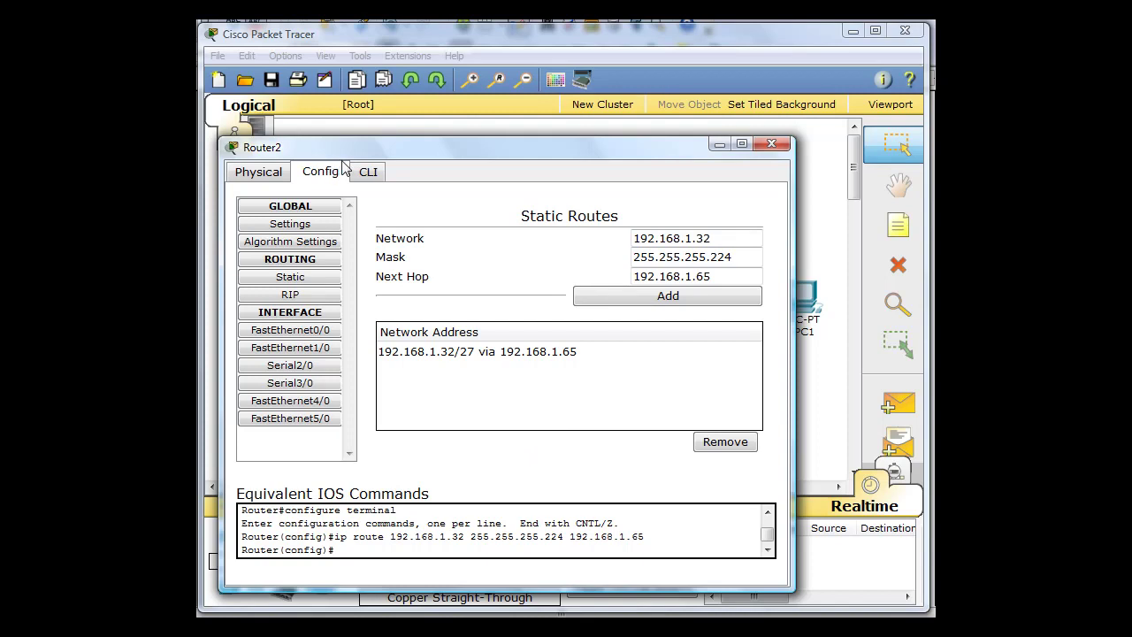
Save Router2's running configuration to NVRAM from its Global Settings.
{"action": "left_click", "coordinate": [298, 225]}
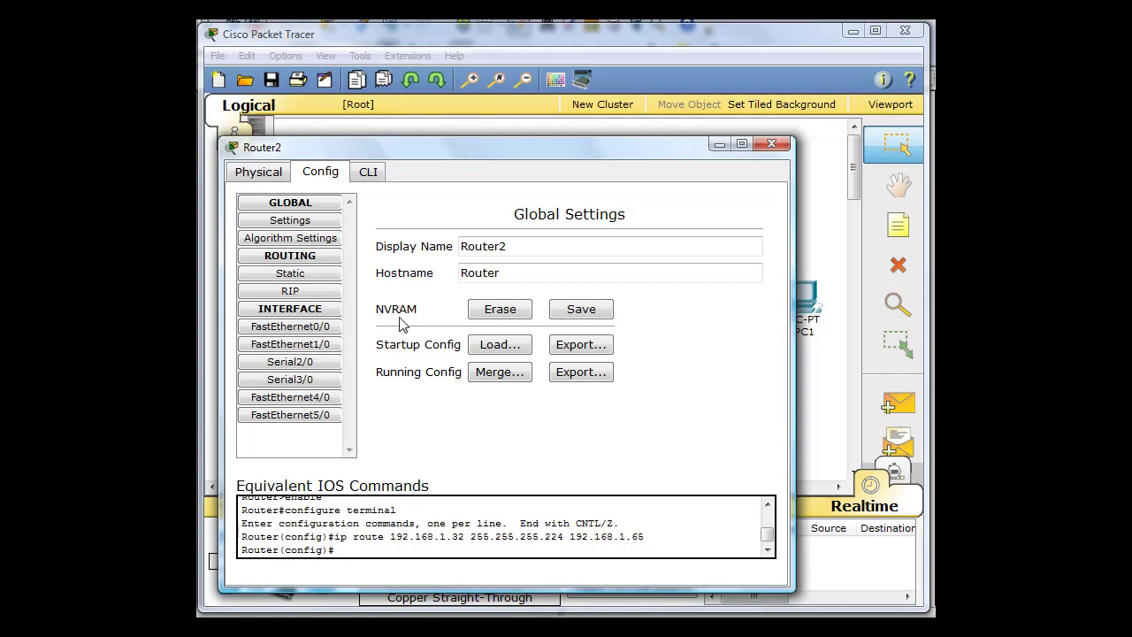
{"action": "left_click", "coordinate": [589, 309]}
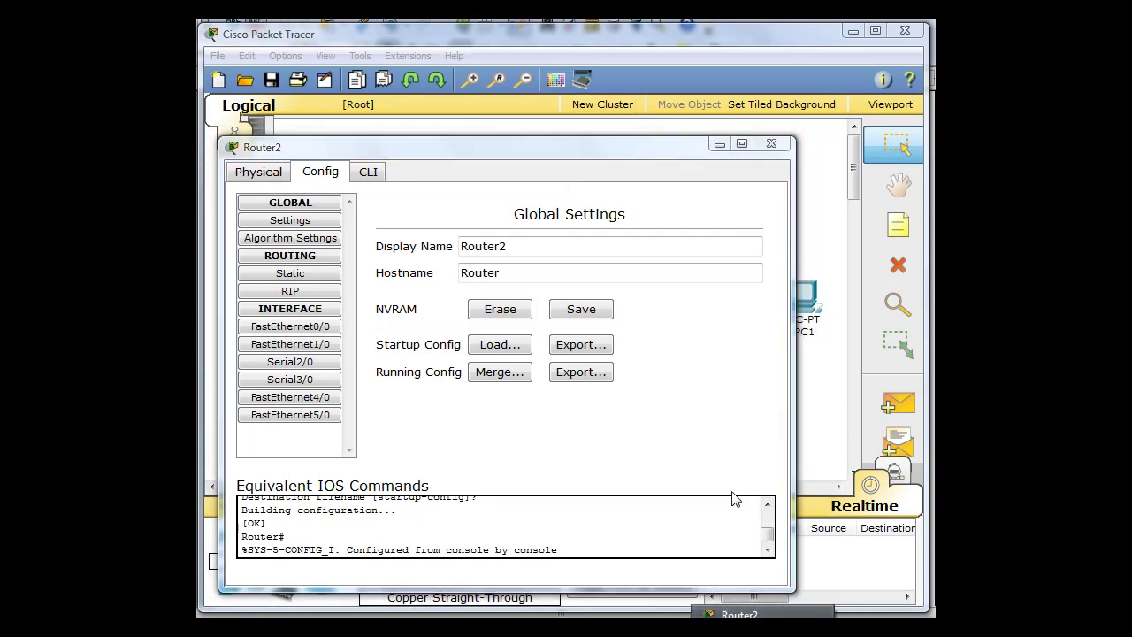
Close Router2 and rerun PC 1's ping to 192.168.1.66, now getting 4 of 4 replies.
{"action": "left_click", "coordinate": [830, 409]}
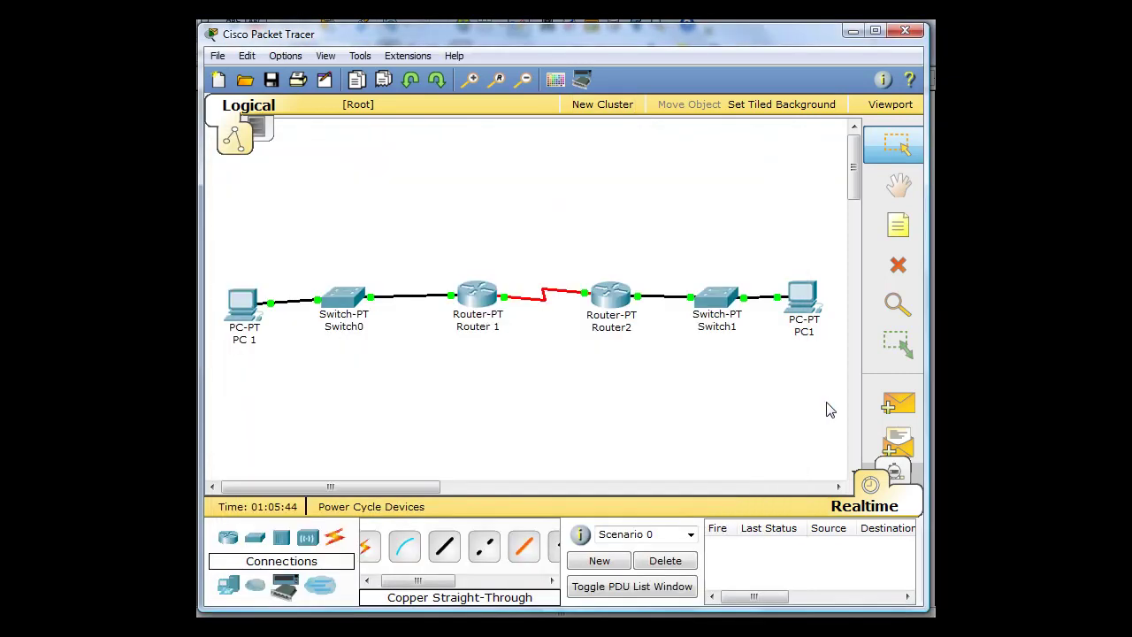
{"action": "left_click", "coordinate": [248, 309]}
{"action": "left_click", "coordinate": [481, 187]}
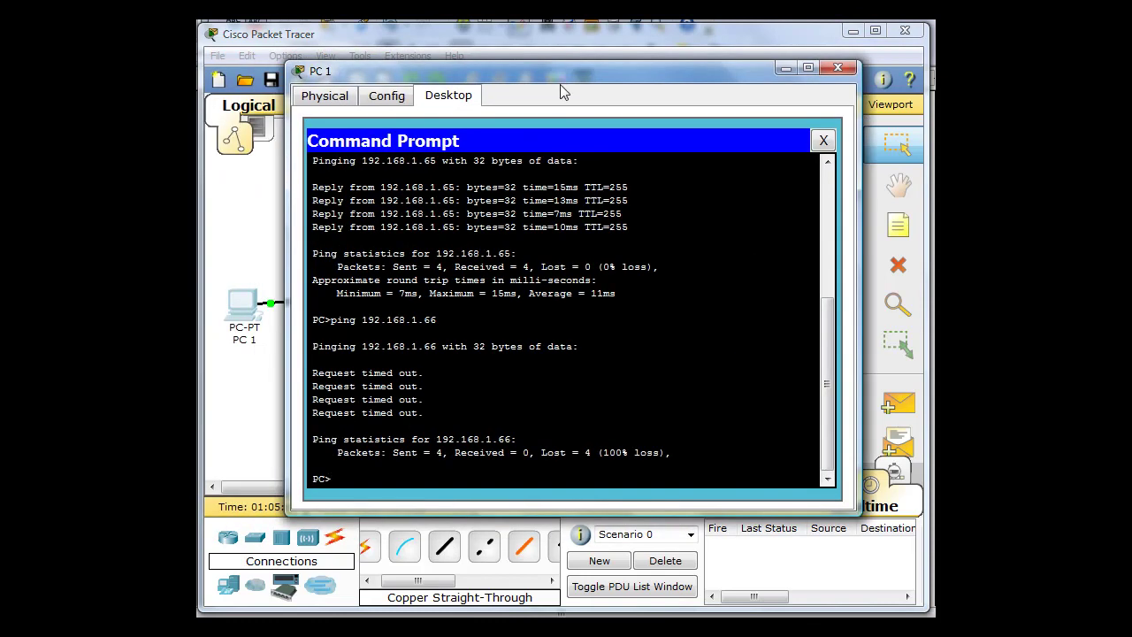
{"action": "key", "text": "Up"}
{"action": "key", "text": "Return"}
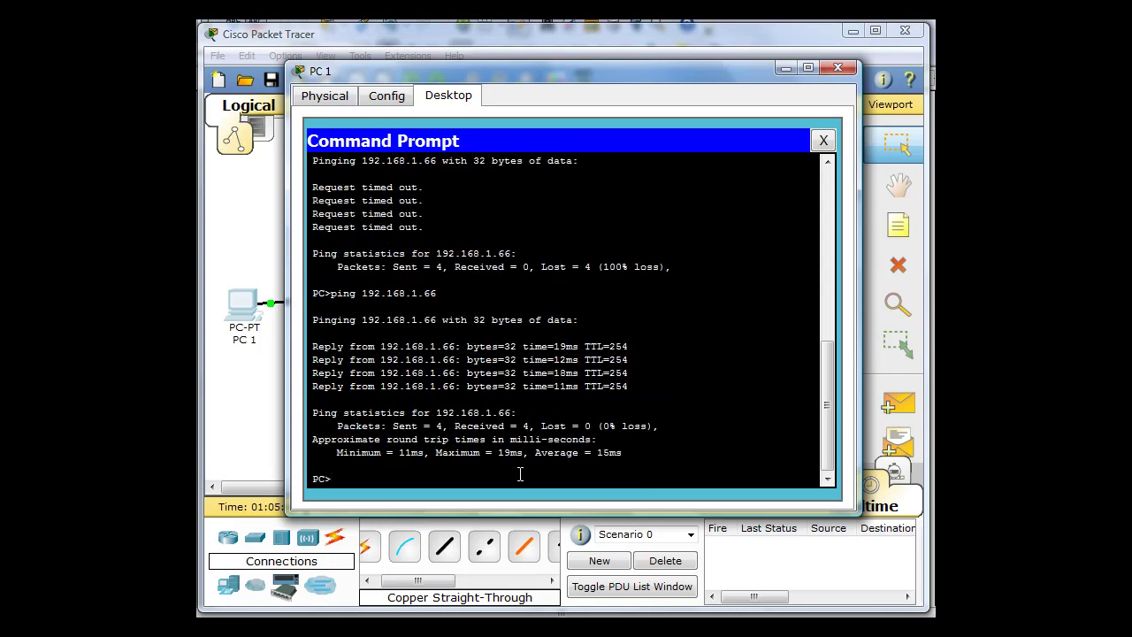
Run enable and show ip route in Router2's CLI to verify the route via 192.168.1.65, then close it.
{"action": "left_click", "coordinate": [544, 32]}
{"action": "left_click", "coordinate": [606, 298]}
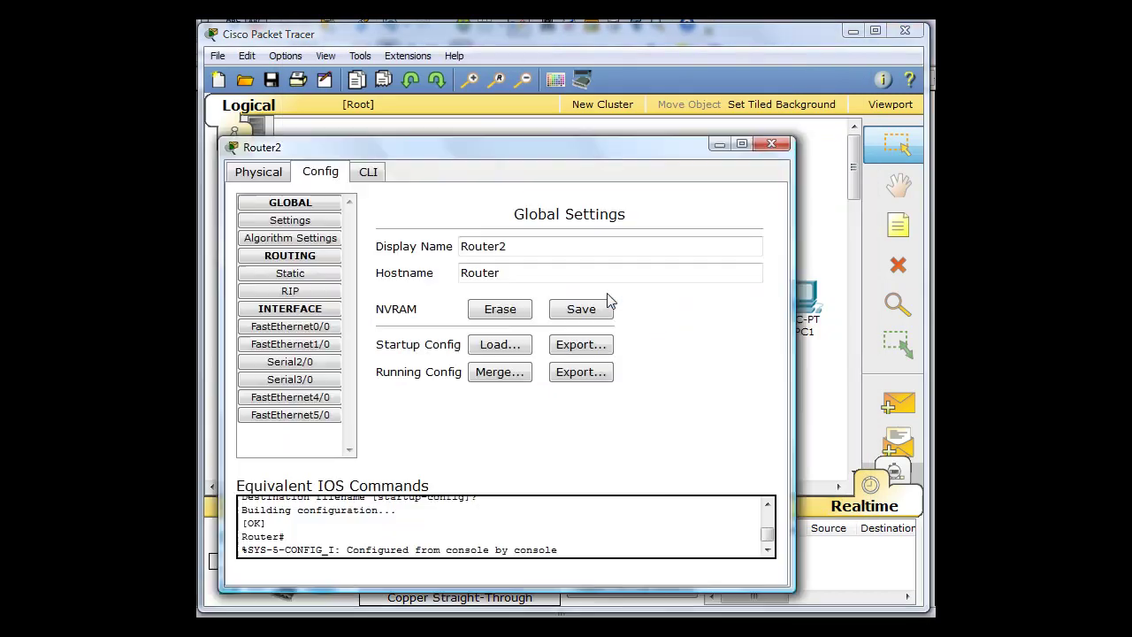
{"action": "left_click_drag", "start_coordinate": [411, 152], "coordinate": [482, 90]}
{"action": "left_click", "coordinate": [437, 113]}
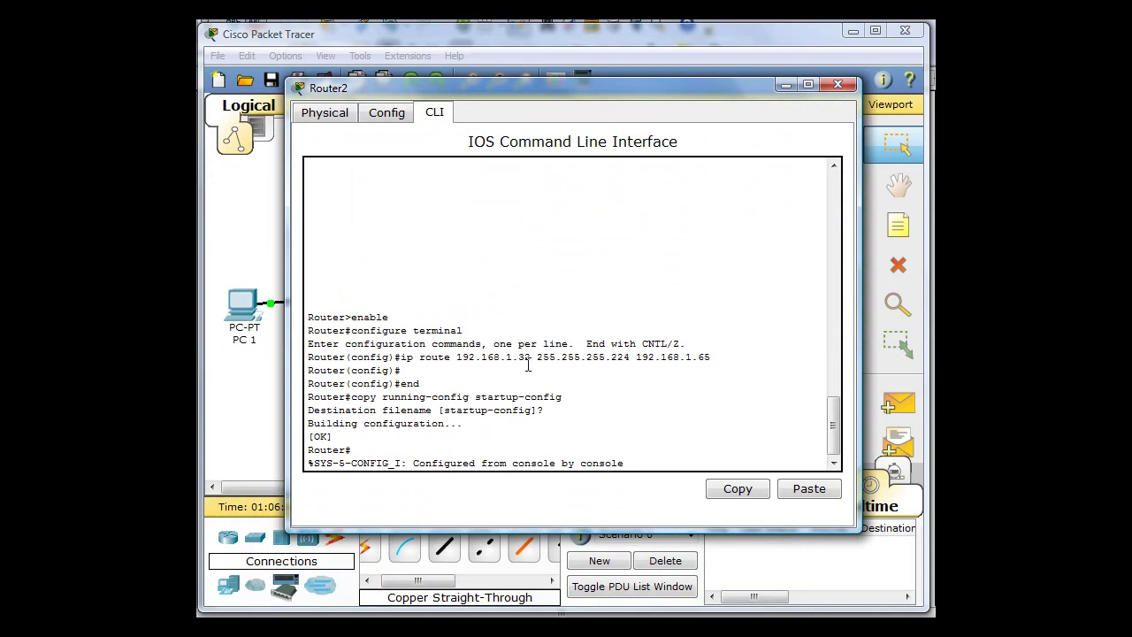
{"action": "key", "text": "Return"}
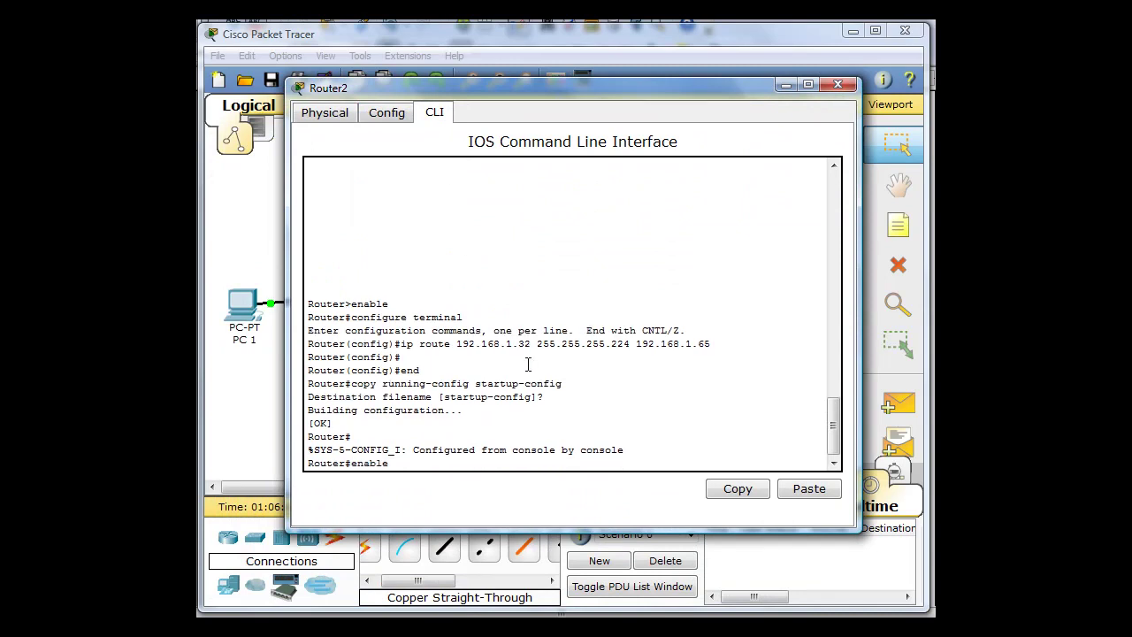
{"action": "type", "text": "enable"}
{"action": "key", "text": "Return"}
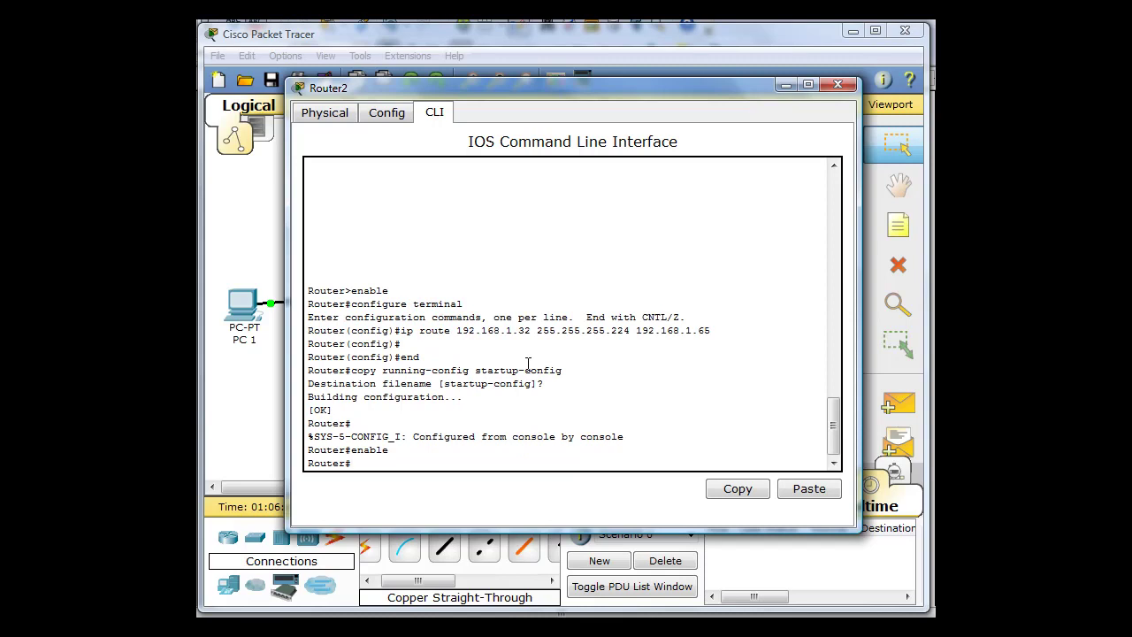
{"action": "type", "text": "show ip route"}
{"action": "key", "text": "Return"}
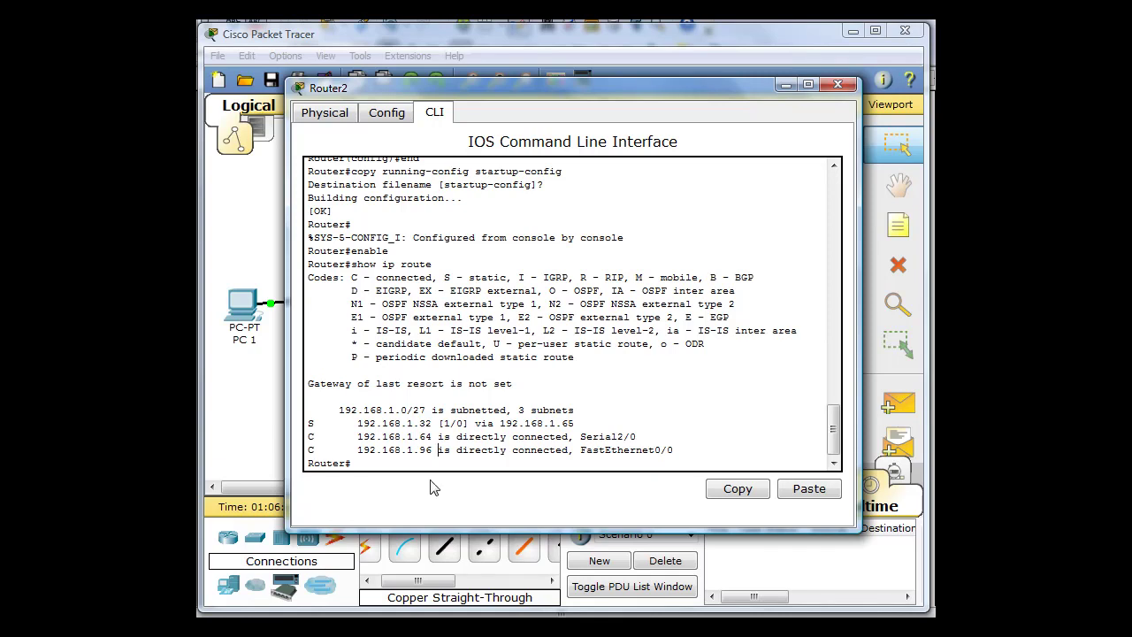
{"action": "left_click", "coordinate": [838, 84]}
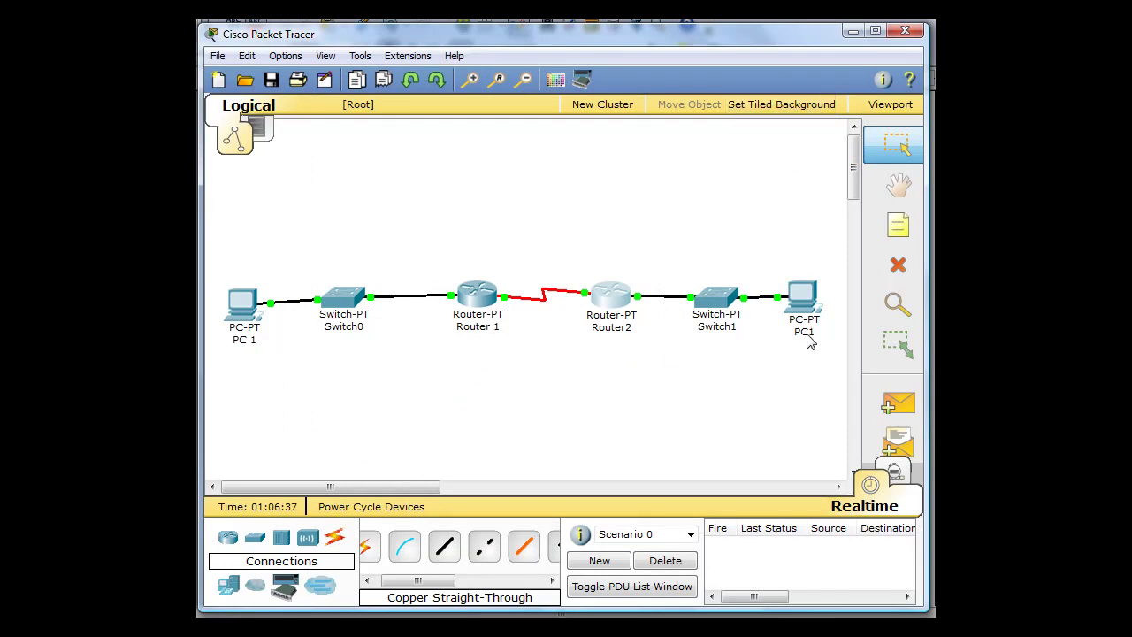
Add a Router 1 static route to 192.168.1.96, mask 255.255.255.224, next hop 192.168.1.66.
{"action": "mouse_move", "coordinate": [472, 305]}
{"action": "left_click", "coordinate": [482, 302]}
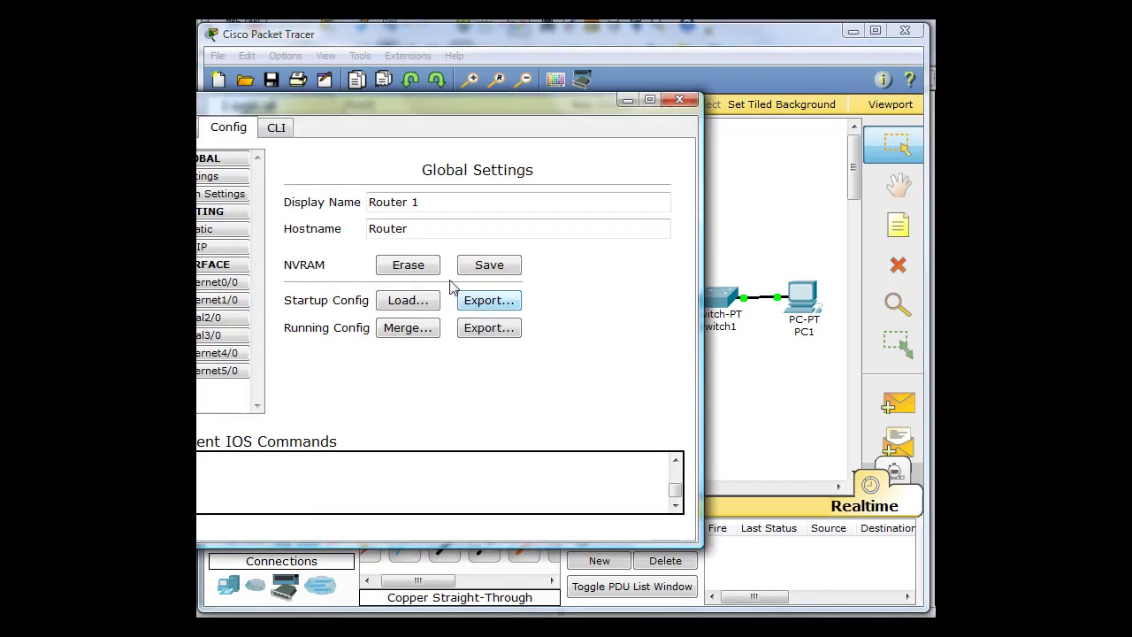
{"action": "left_click_drag", "start_coordinate": [355, 102], "coordinate": [496, 112]}
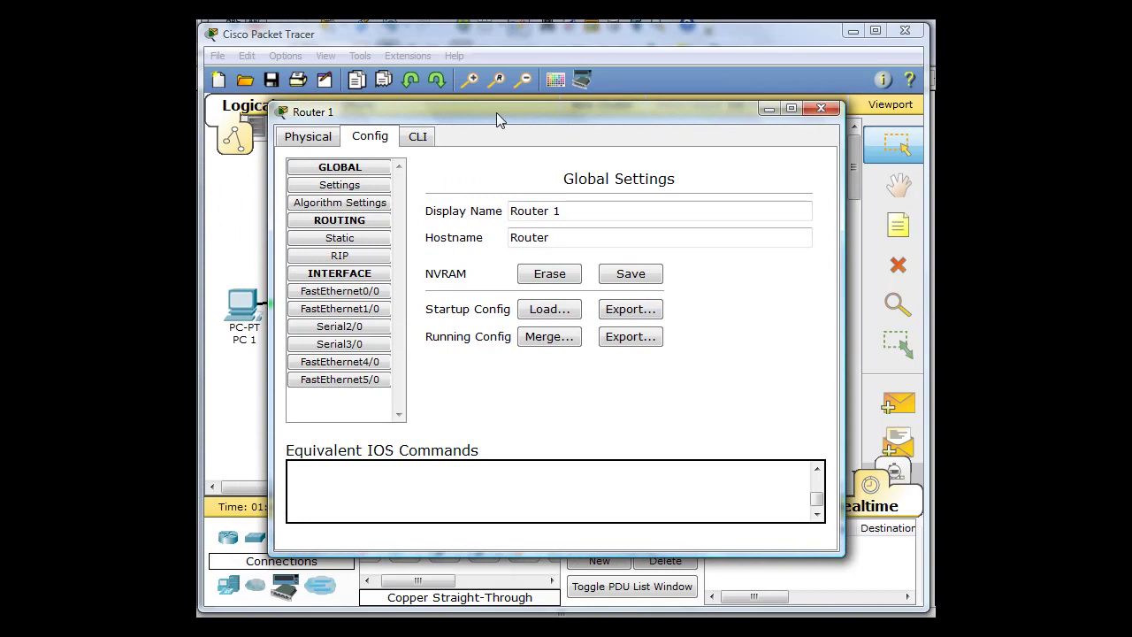
{"action": "left_click", "coordinate": [339, 238]}
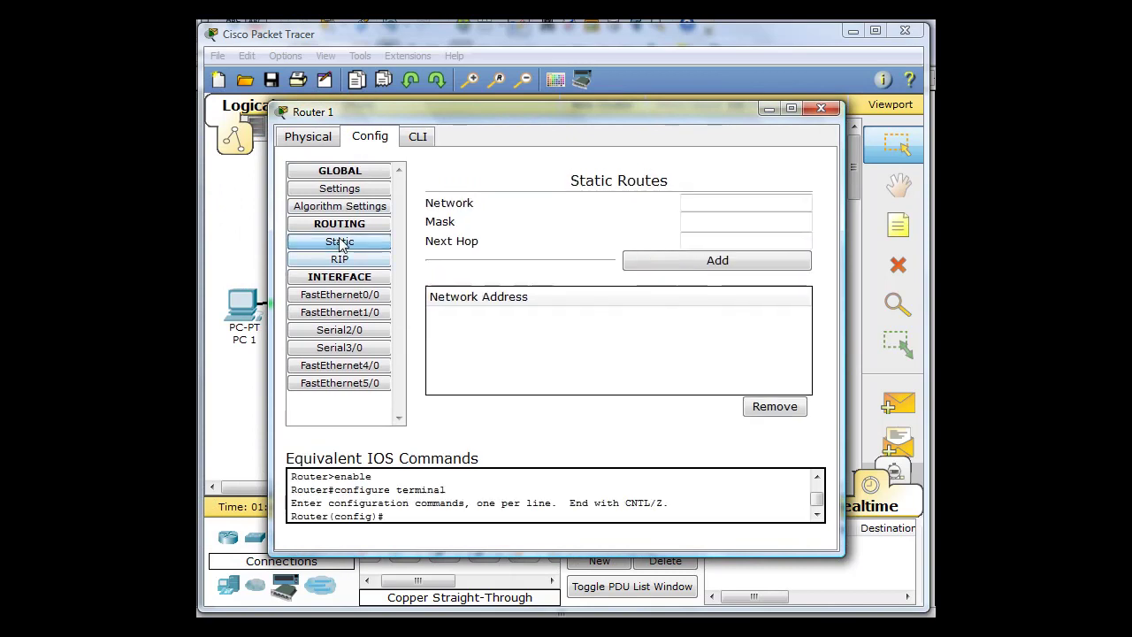
{"action": "left_click", "coordinate": [705, 205]}
{"action": "type", "text": "192"}
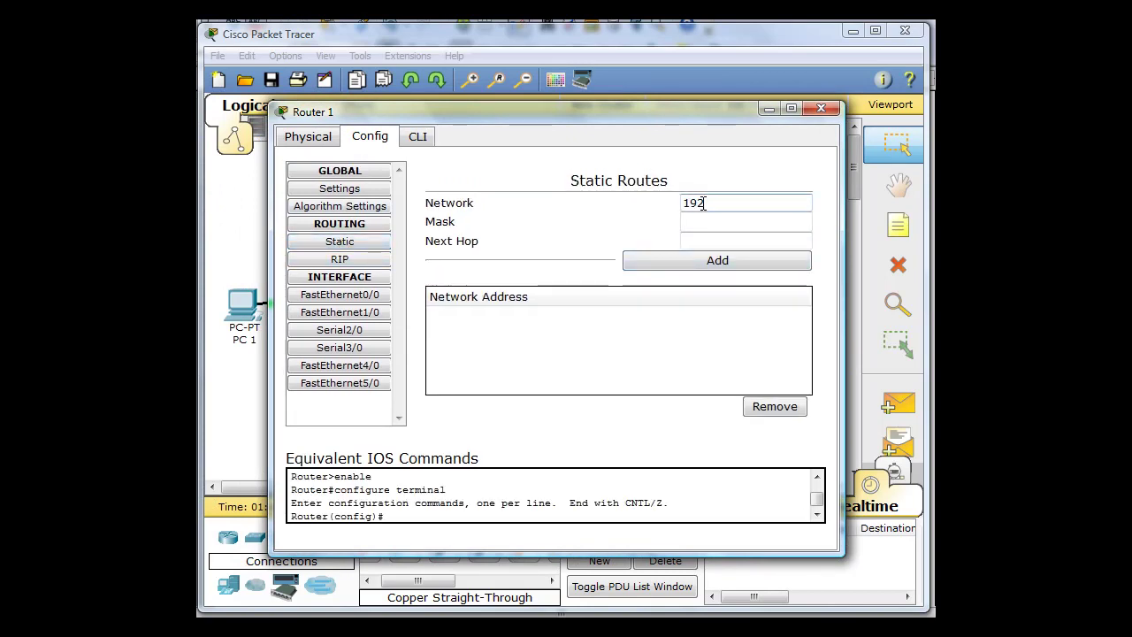
{"action": "type", "text": ".168.1.96"}
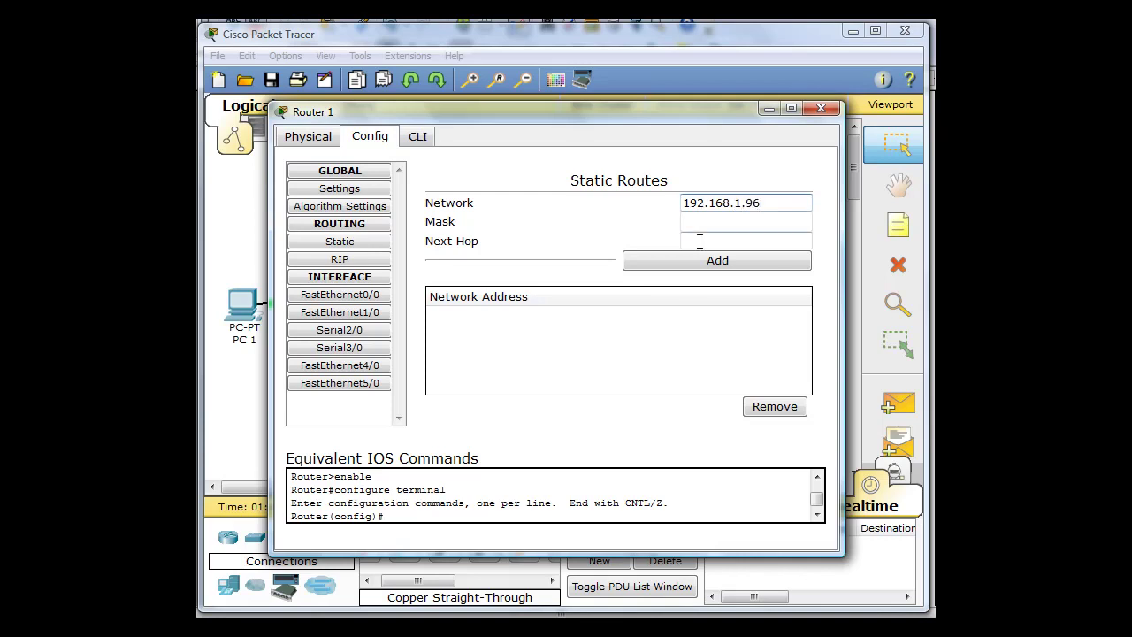
{"action": "left_click", "coordinate": [695, 222]}
{"action": "type", "text": "255"}
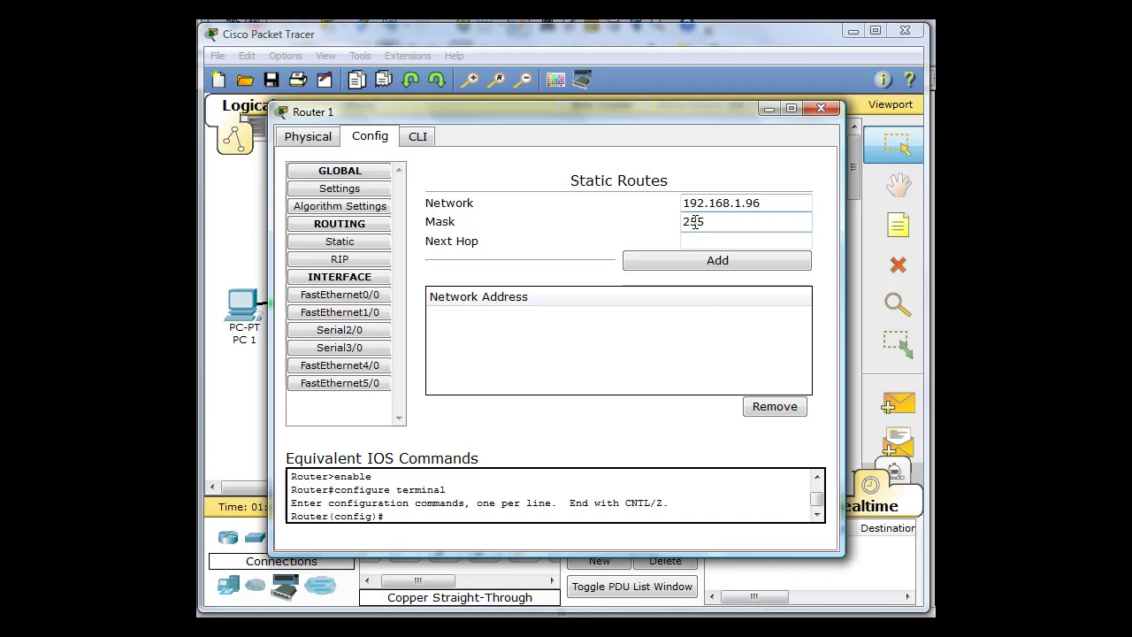
{"action": "type", "text": ".255.255."}
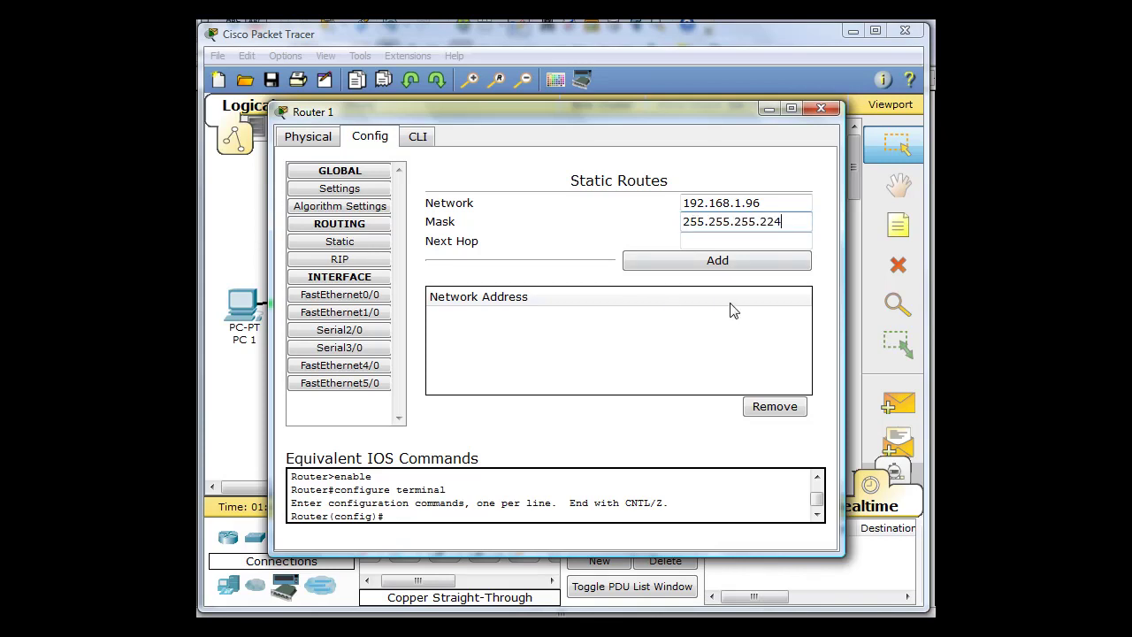
{"action": "left_click", "coordinate": [696, 241]}
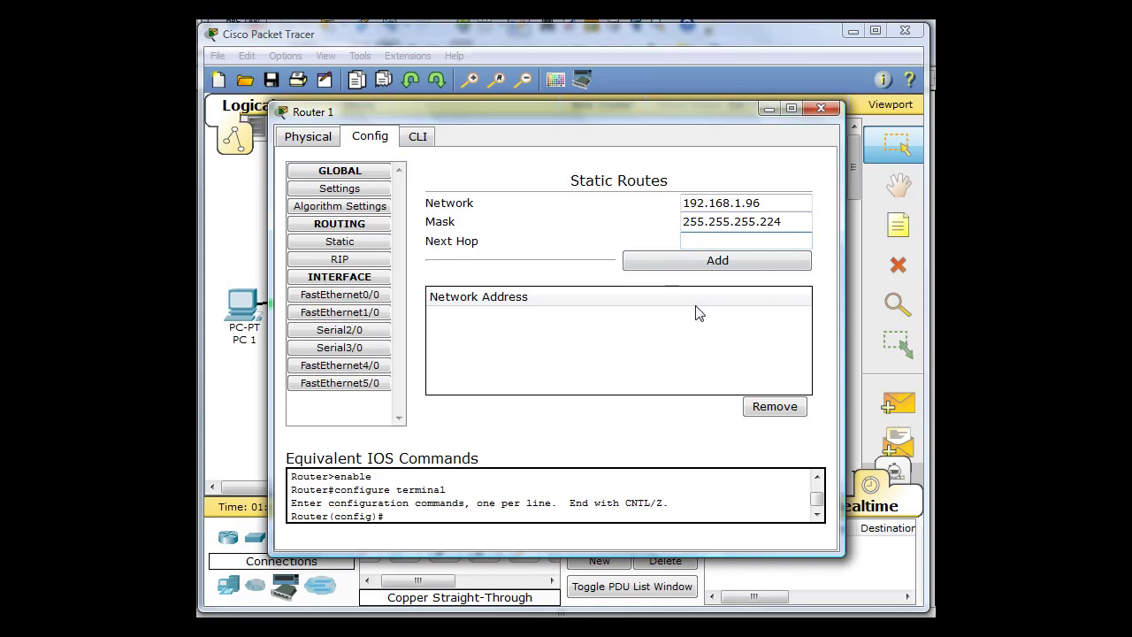
{"action": "type", "text": "192.168.1.66"}
{"action": "left_click", "coordinate": [733, 261]}
Save Router 1's configuration to NVRAM and return to the topology.
{"action": "left_click", "coordinate": [573, 373]}
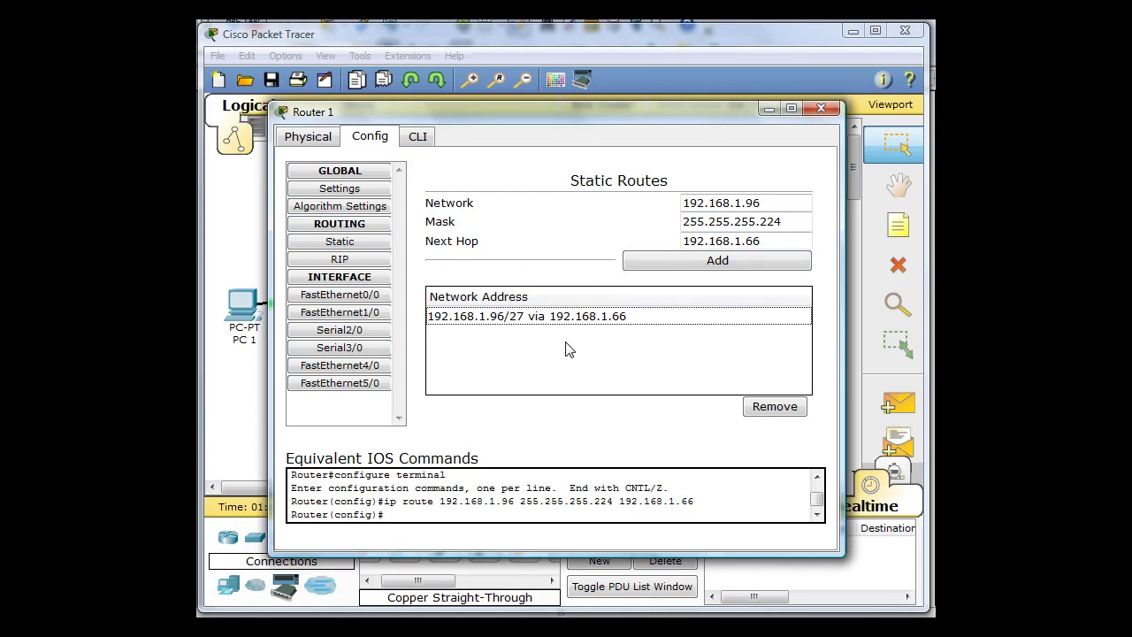
{"action": "left_click", "coordinate": [344, 187]}
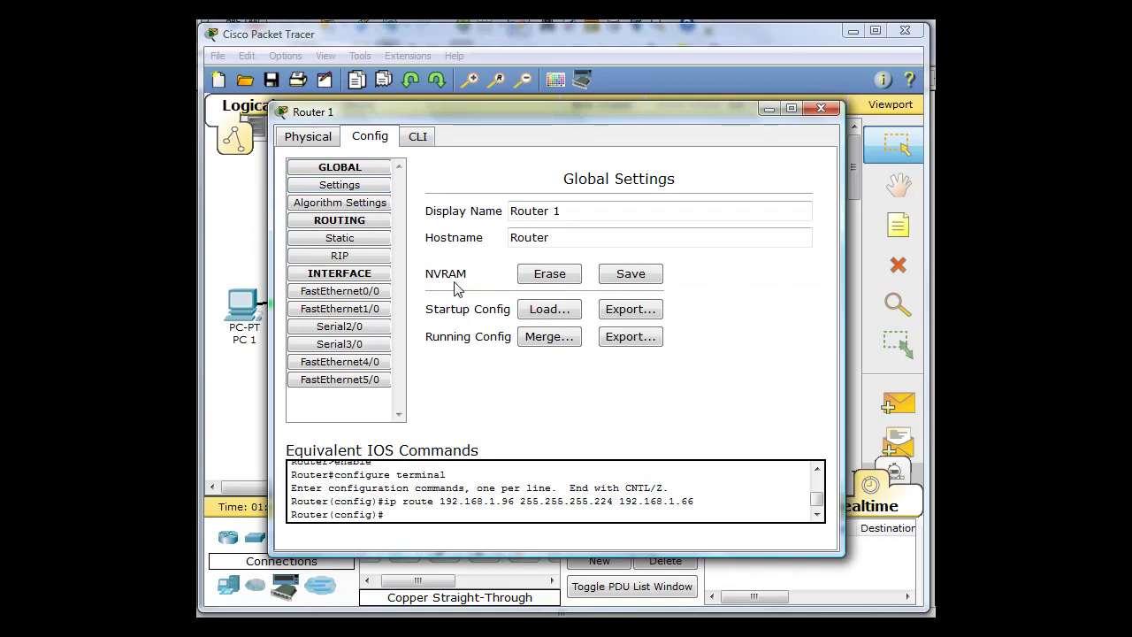
{"action": "left_click", "coordinate": [621, 275]}
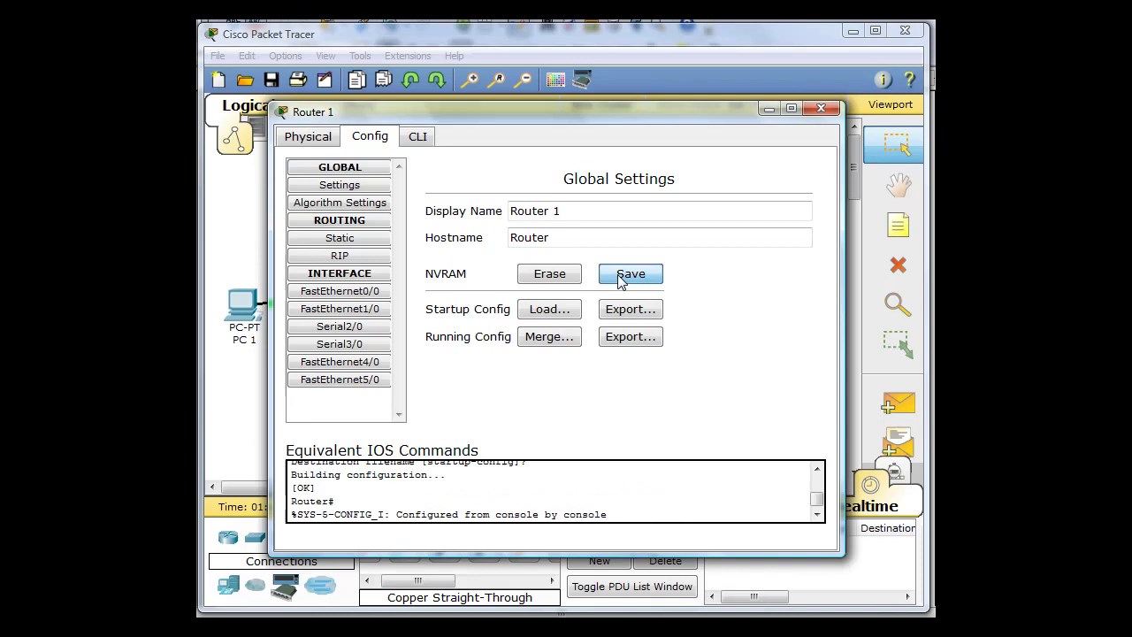
{"action": "left_click", "coordinate": [578, 29]}
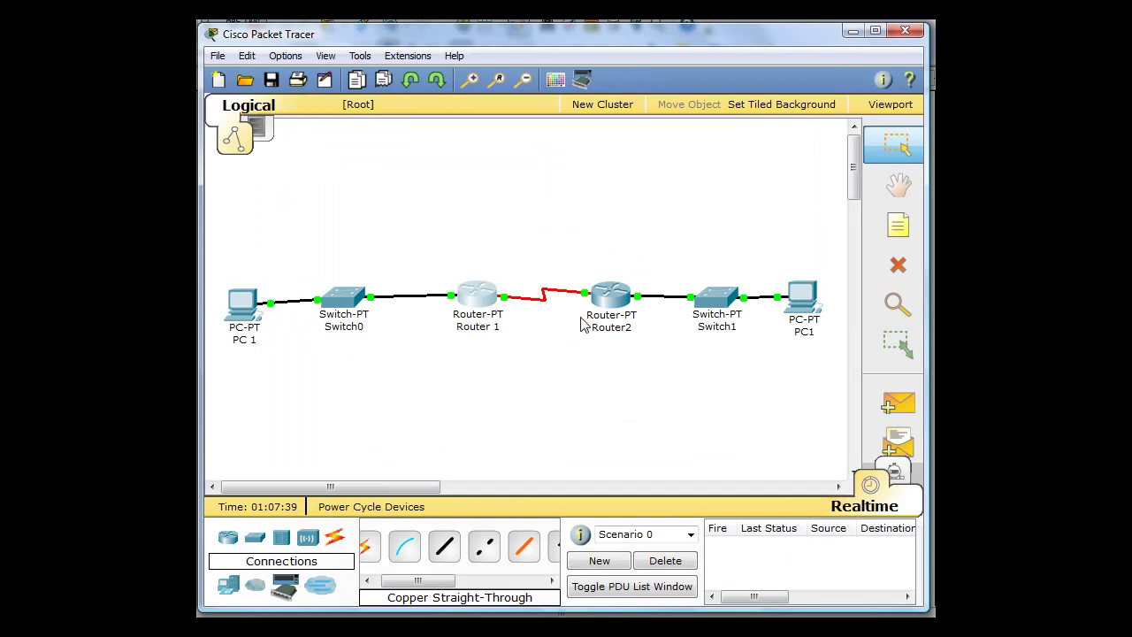
Rename the right-hand PC to PC2, then ping 192.168.1.98 twice from PC 1 with 4 of 4 replies.
{"action": "left_click", "coordinate": [806, 332]}
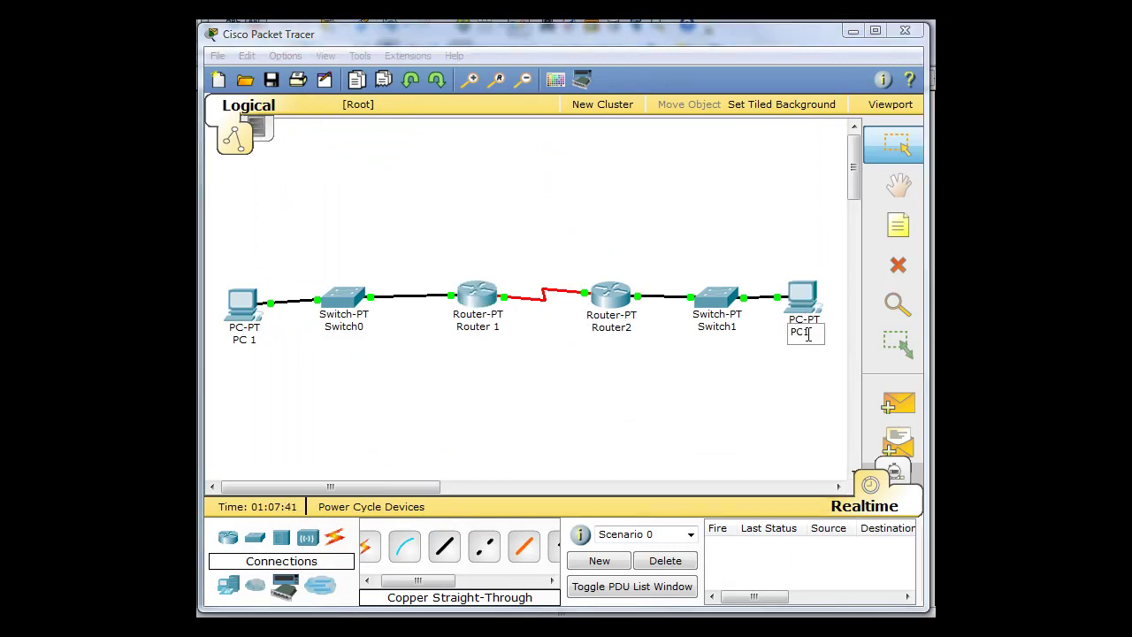
{"action": "left_click", "coordinate": [686, 344]}
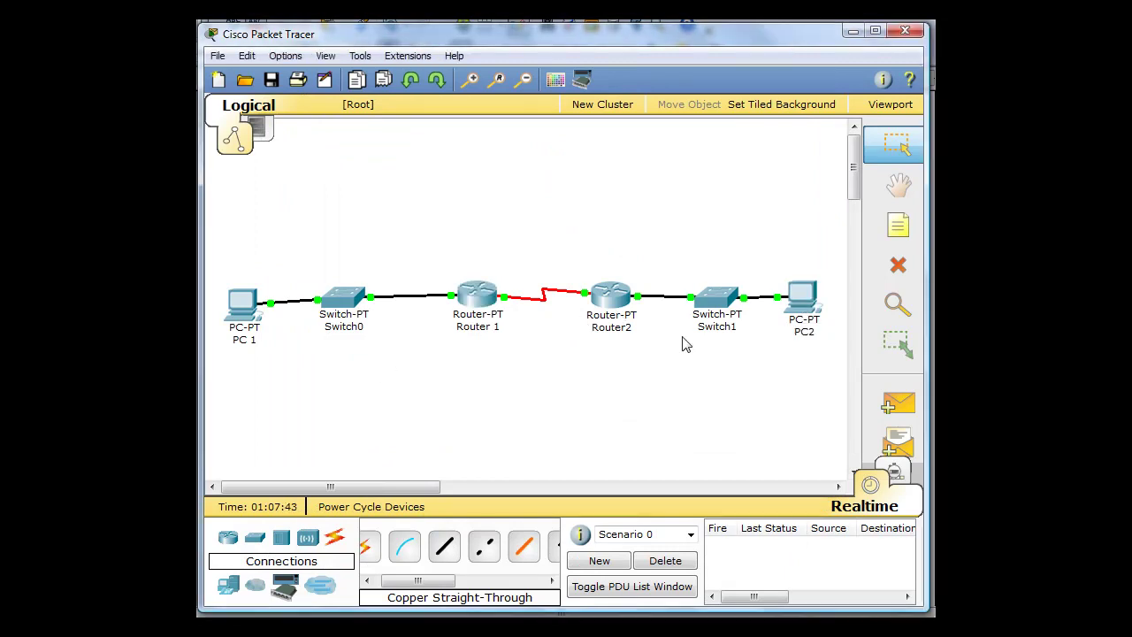
{"action": "left_click", "coordinate": [242, 304]}
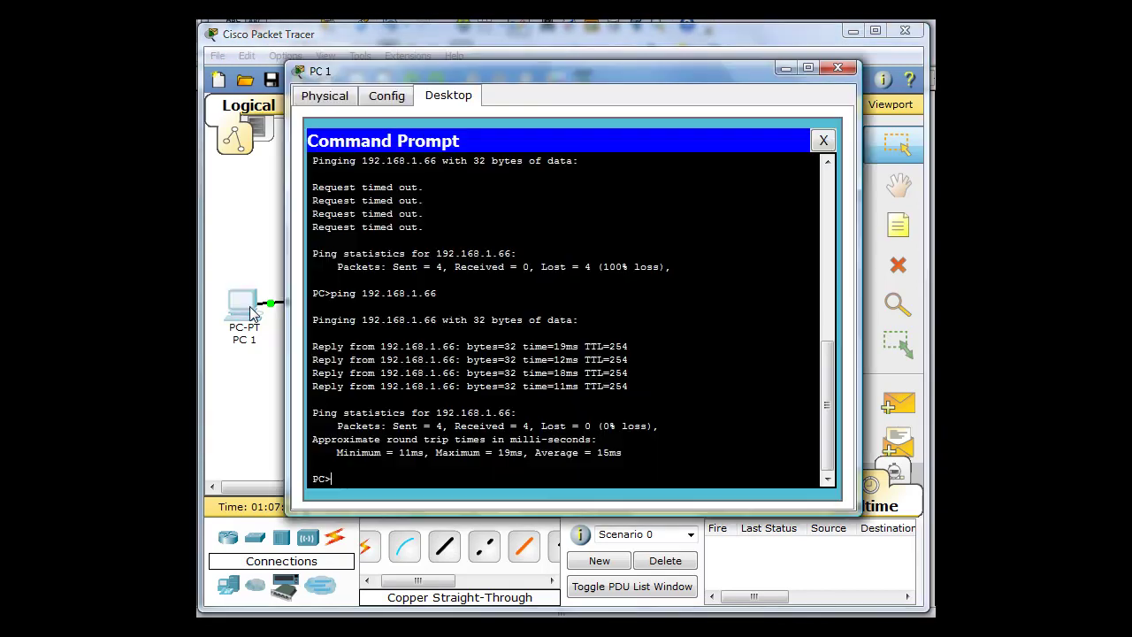
{"action": "key", "text": "Up"}
{"action": "key", "text": "Return"}
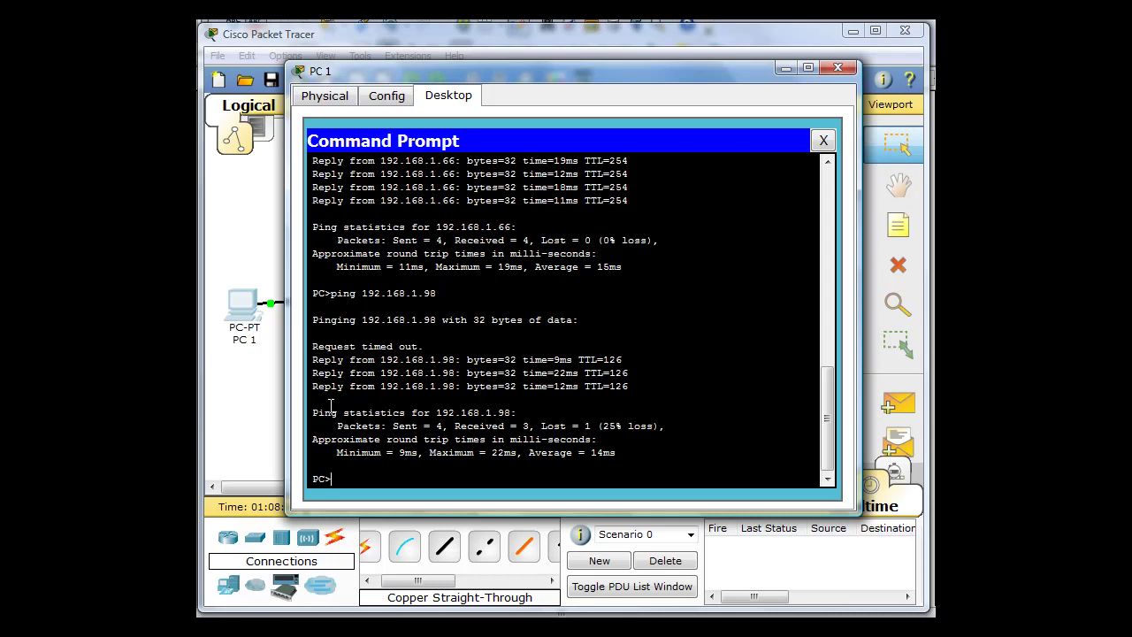
{"action": "key", "text": "Up"}
{"action": "key", "text": "Return"}
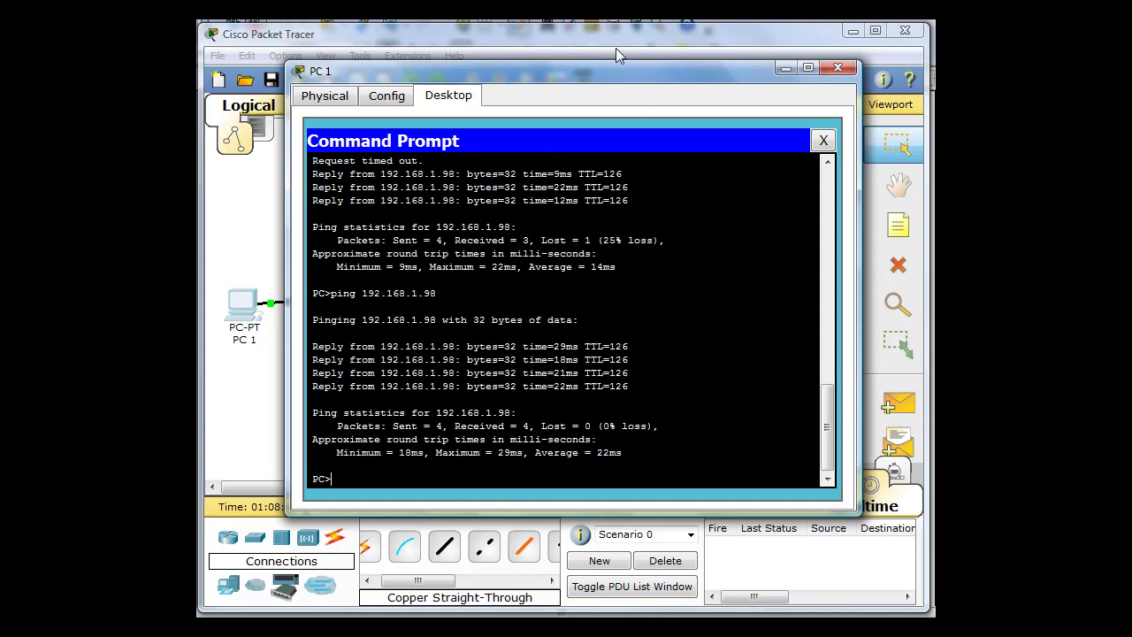
{"action": "left_click", "coordinate": [586, 33]}
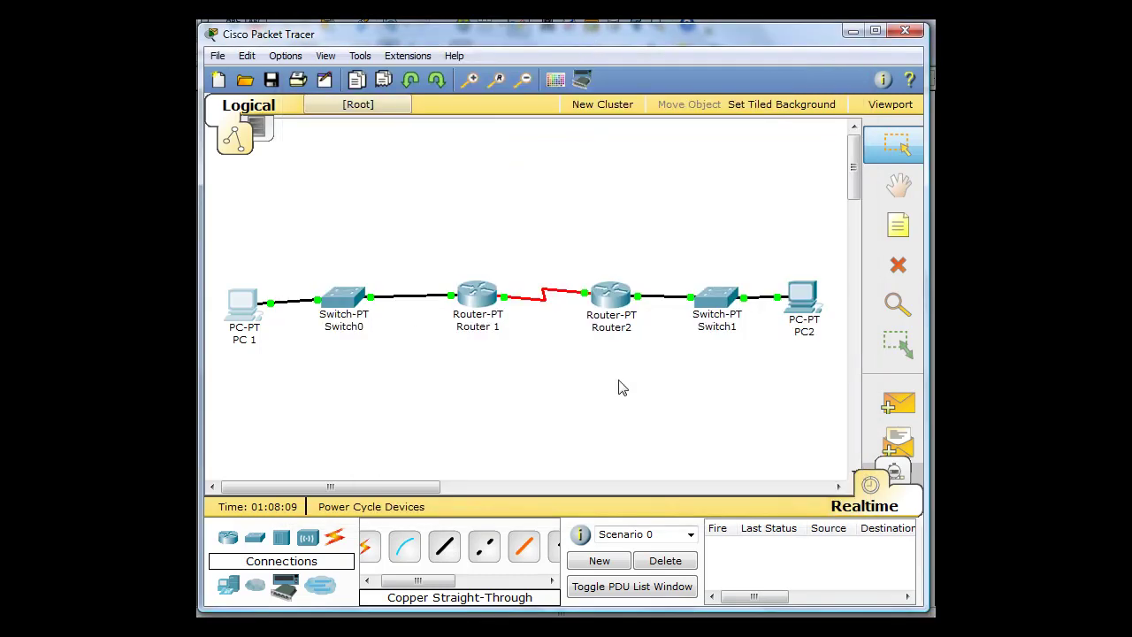